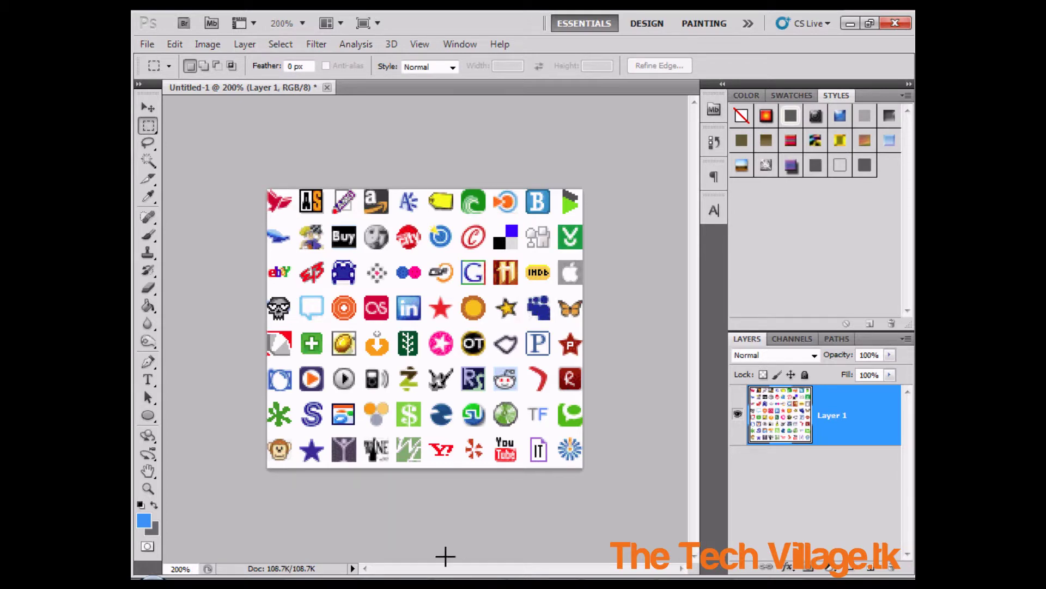
Check the downloads page and the home.html page in the browser, then return to Photoshop.
key("alt+Tab")
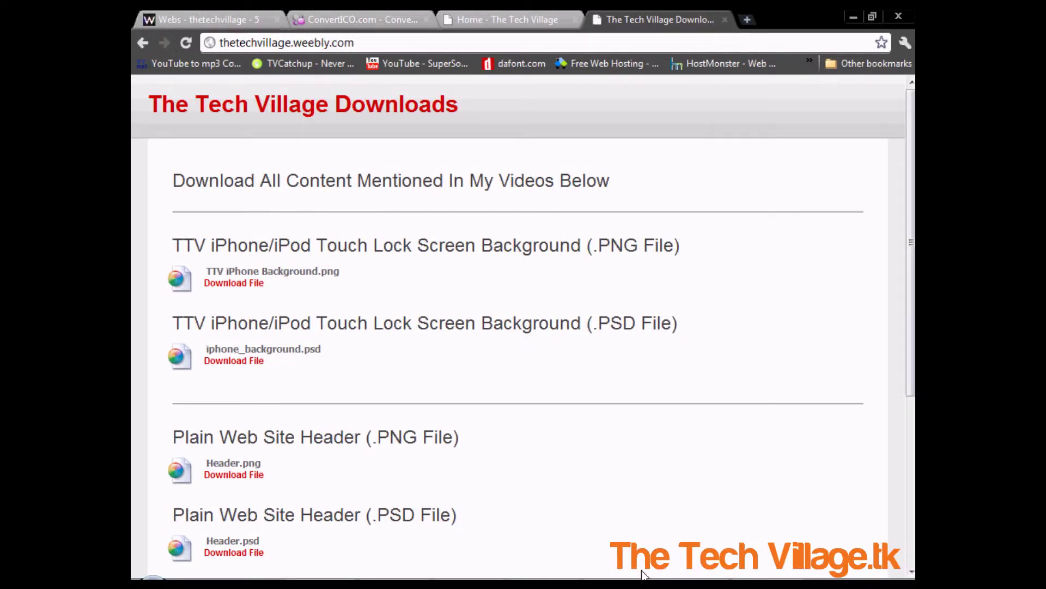
key("alt+Tab")
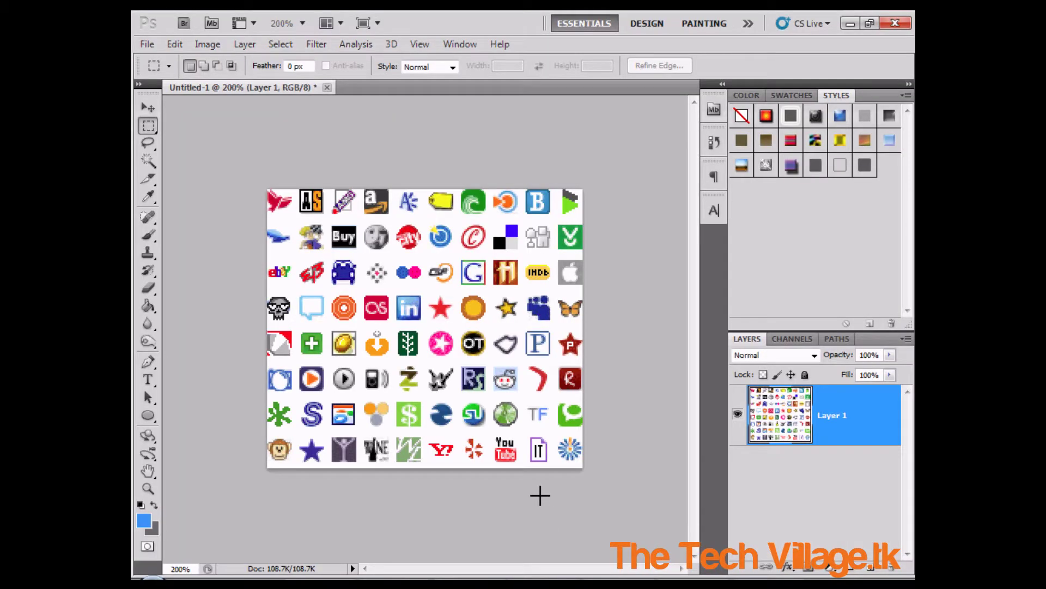
key("alt+Tab")
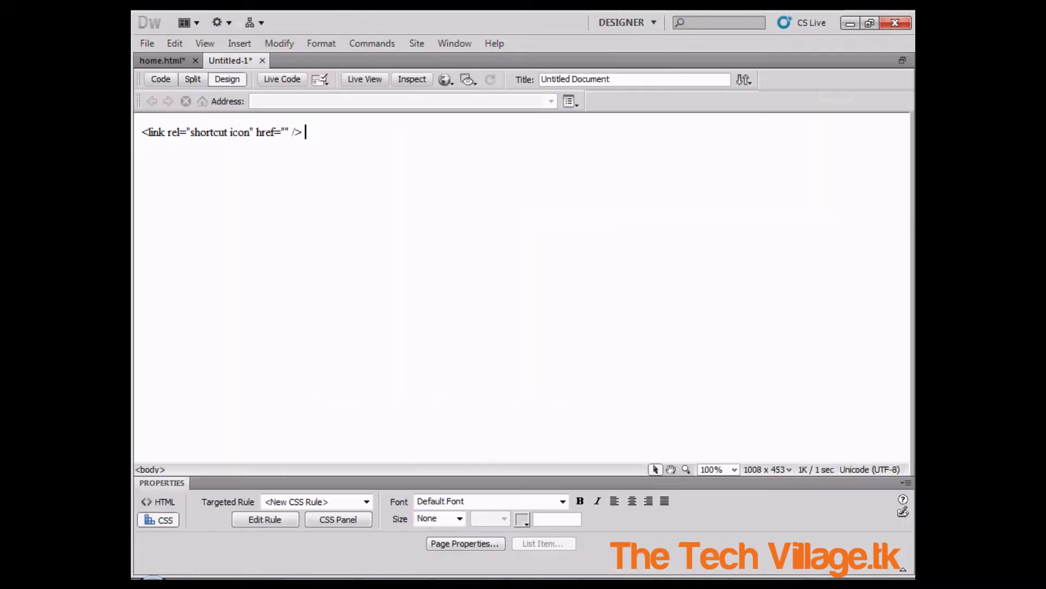
left_click(165, 63)
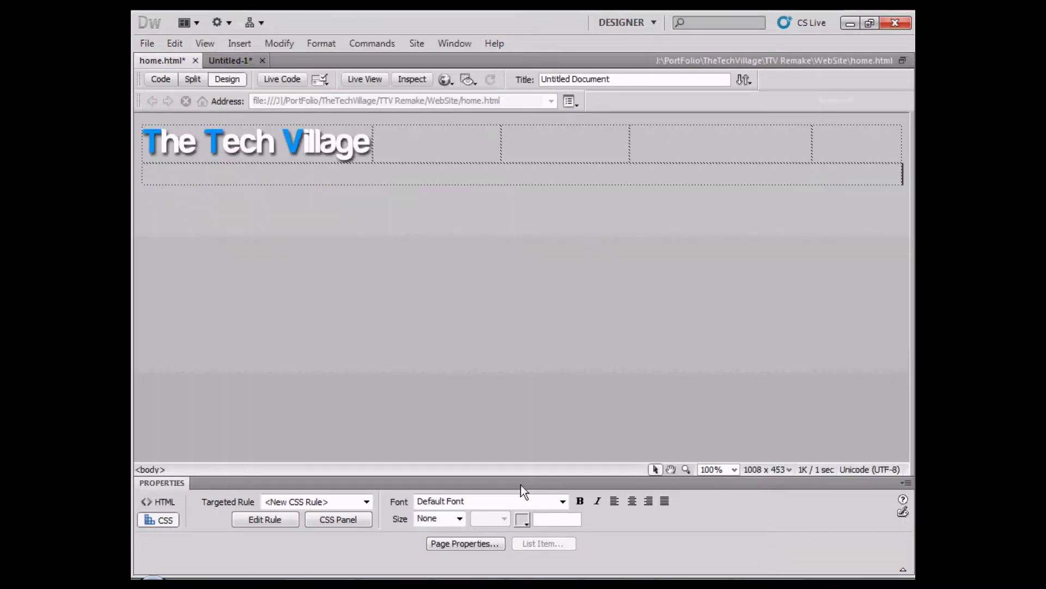
key("alt+Tab")
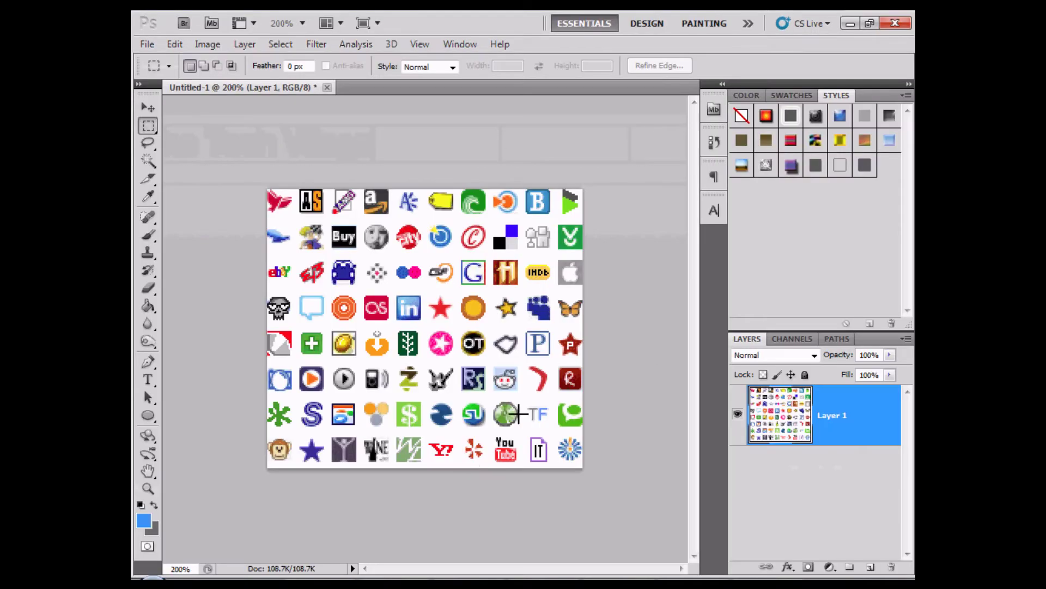
Create a new 500 × 500 pixel blank document.
left_click(151, 43)
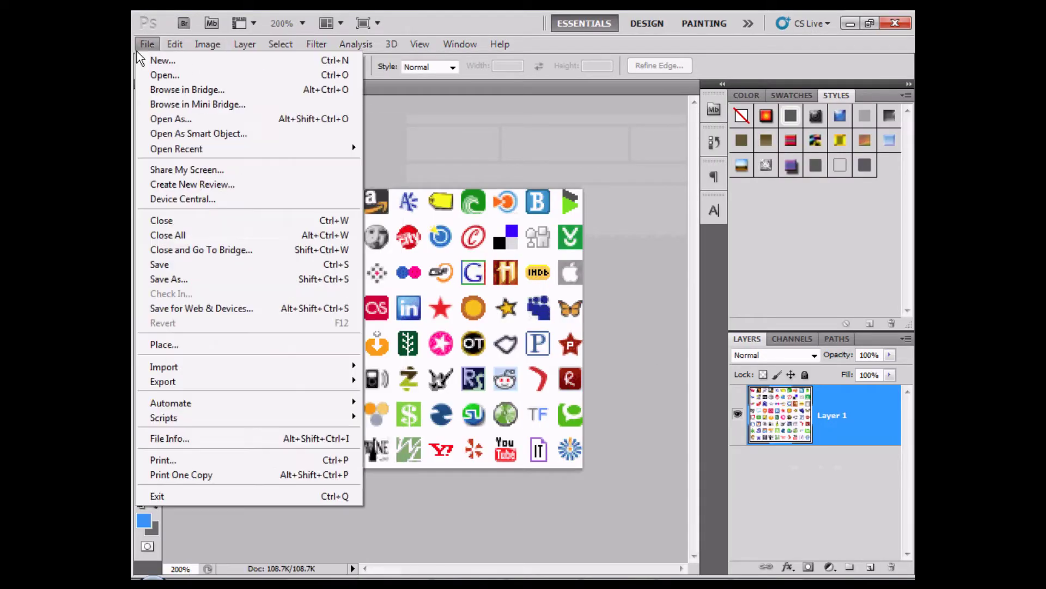
left_click(158, 60)
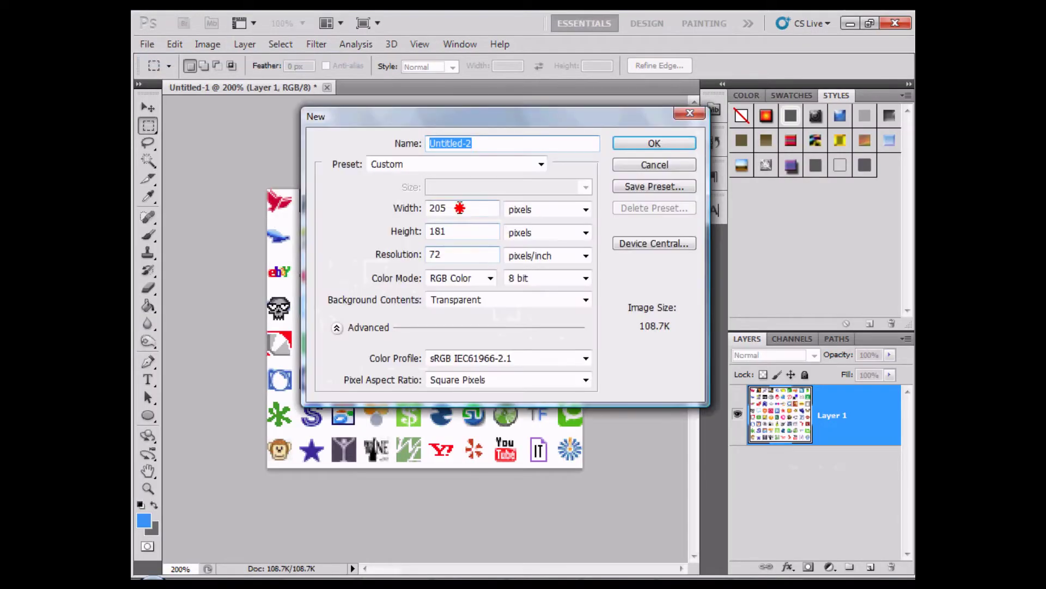
double_click(457, 207)
type("500")
key("Tab")
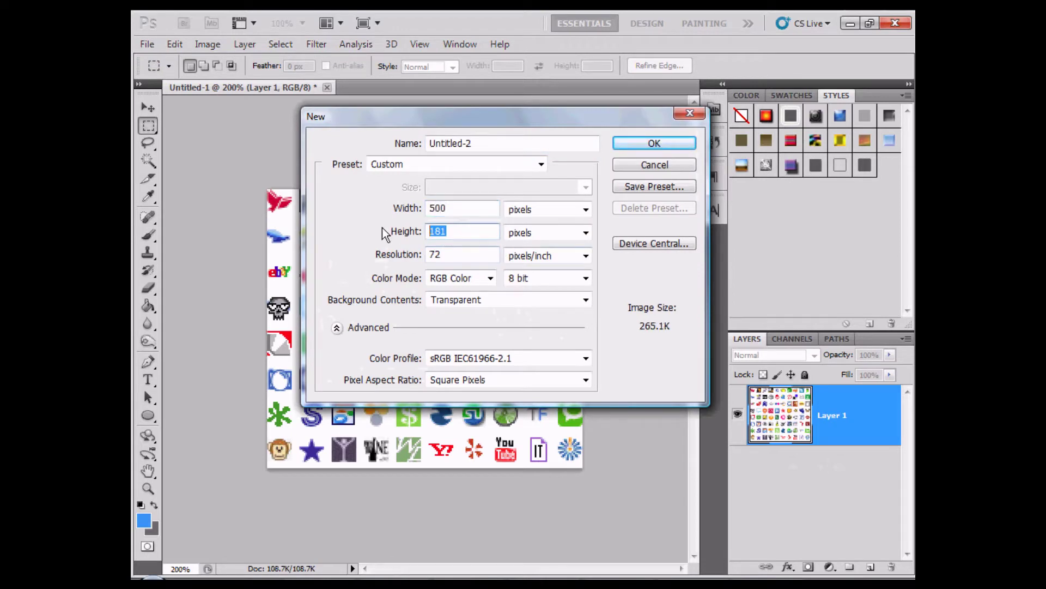
type("500")
key("Return")
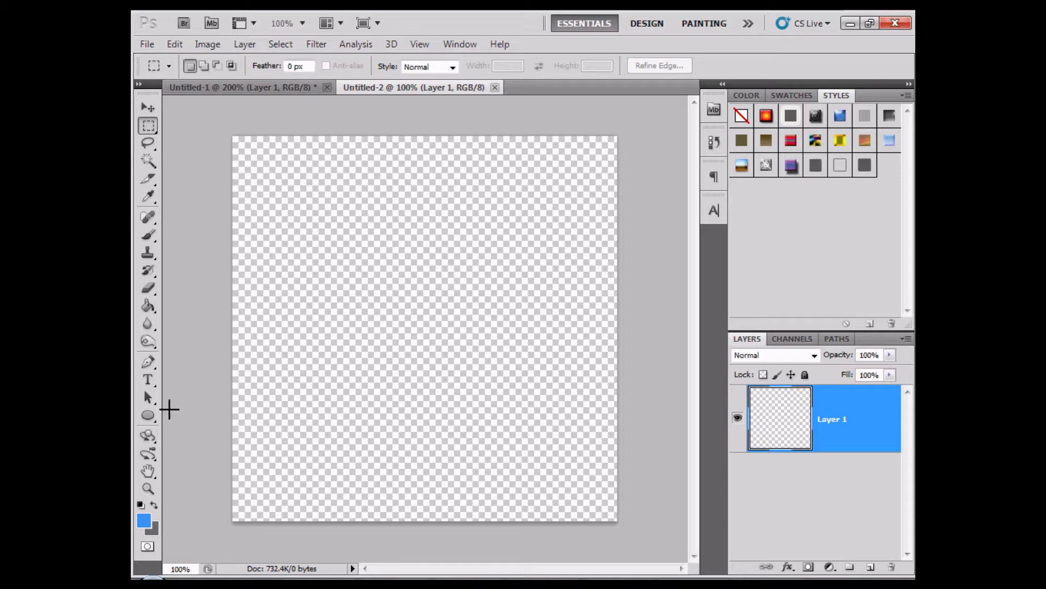
left_click(148, 415)
Draw a large circle and centre it horizontally and vertically on the canvas.
left_click_drag(250, 162, 606, 517)
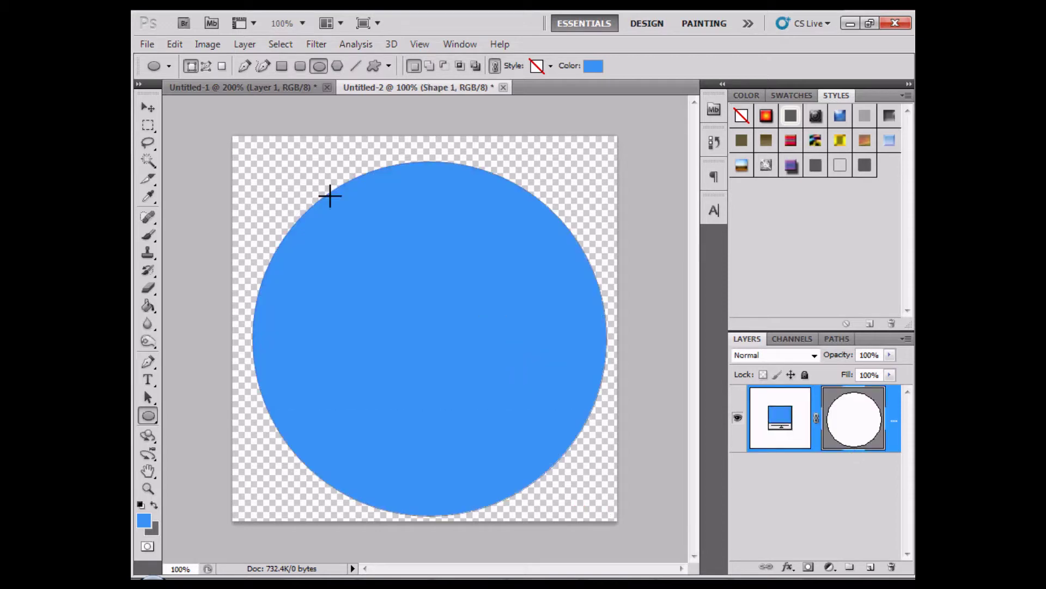
key("ctrl+a")
left_click(148, 107)
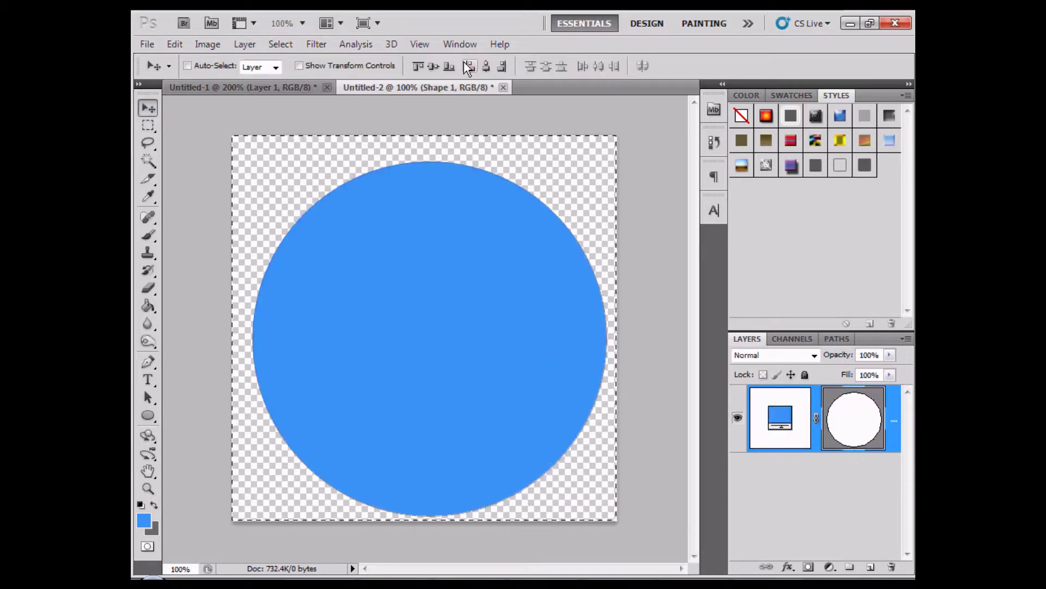
left_click(468, 66)
left_click(433, 67)
left_click(148, 124)
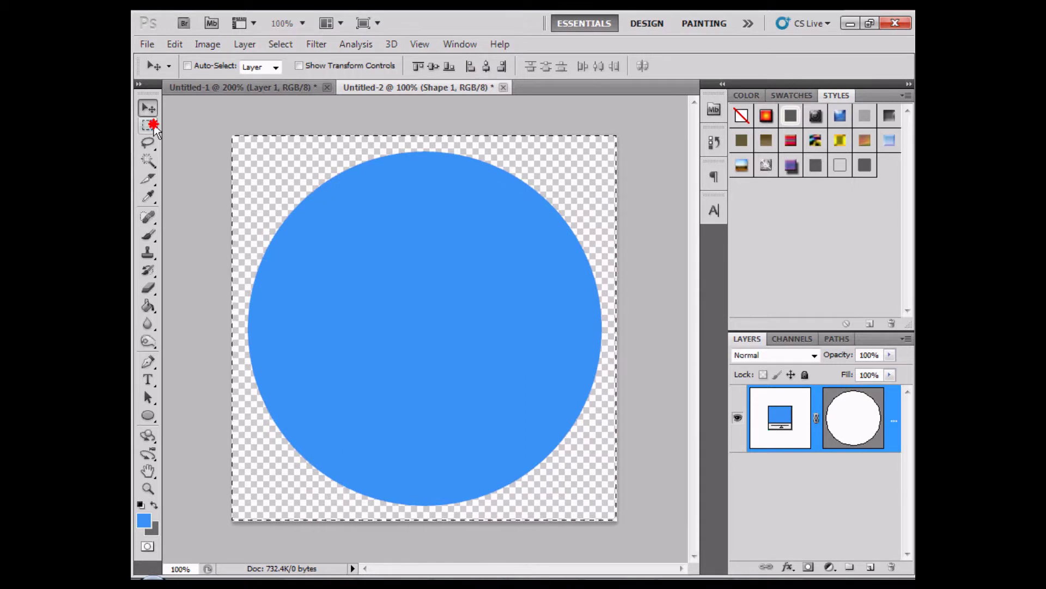
key("ctrl+d")
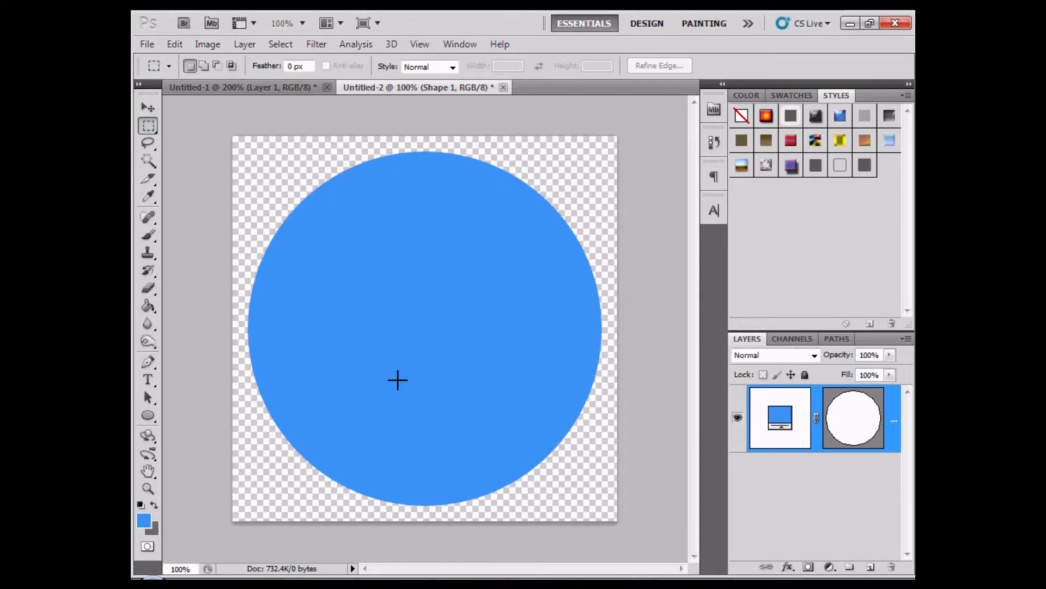
Fill the circle with grey 6a6a6a and rasterize its shape layer.
double_click(780, 418)
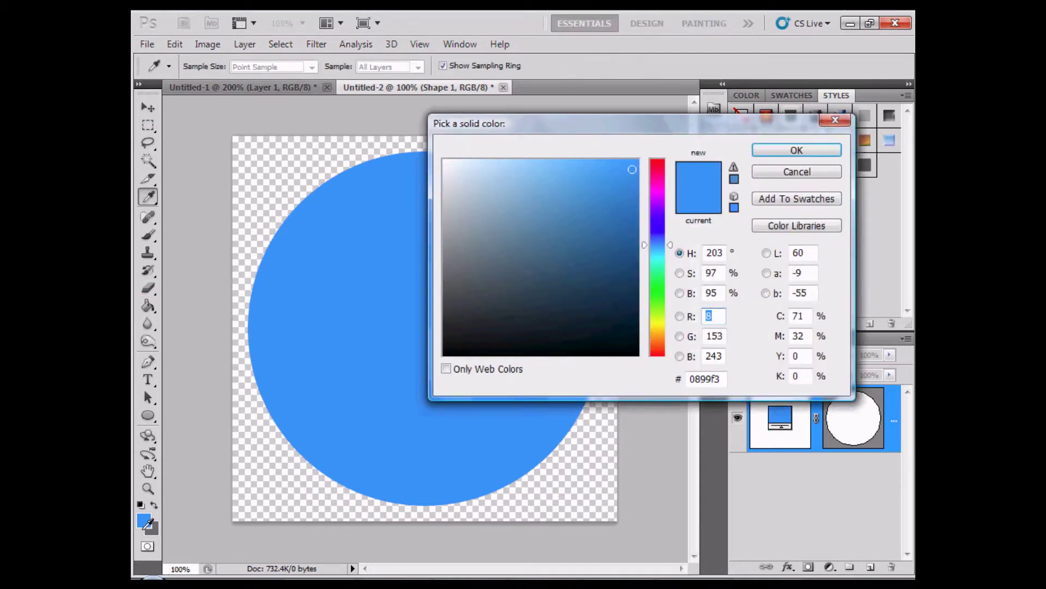
type("6a6a6a")
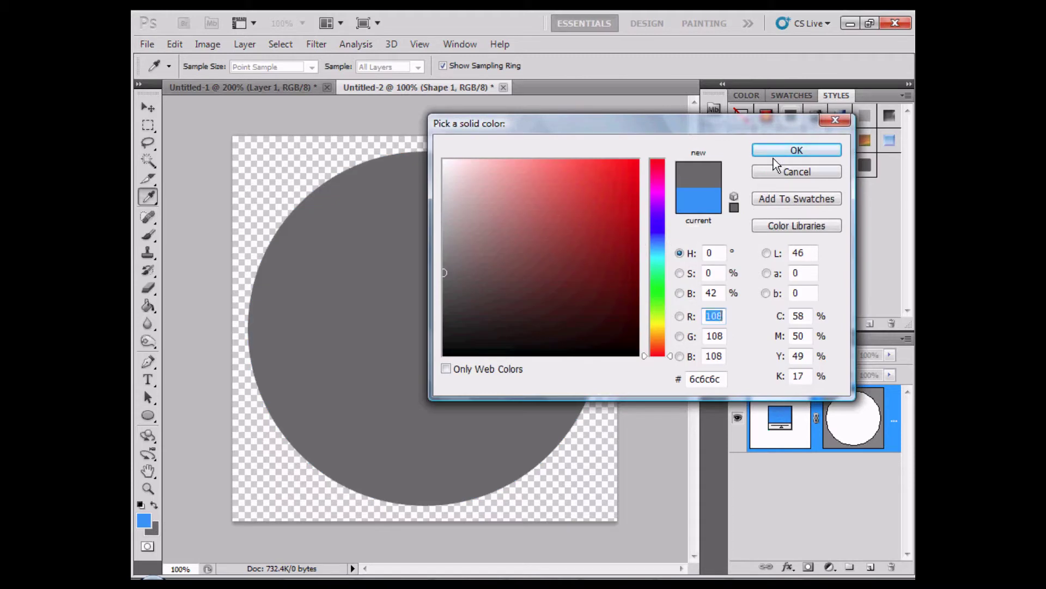
left_click(774, 153)
right_click(897, 454)
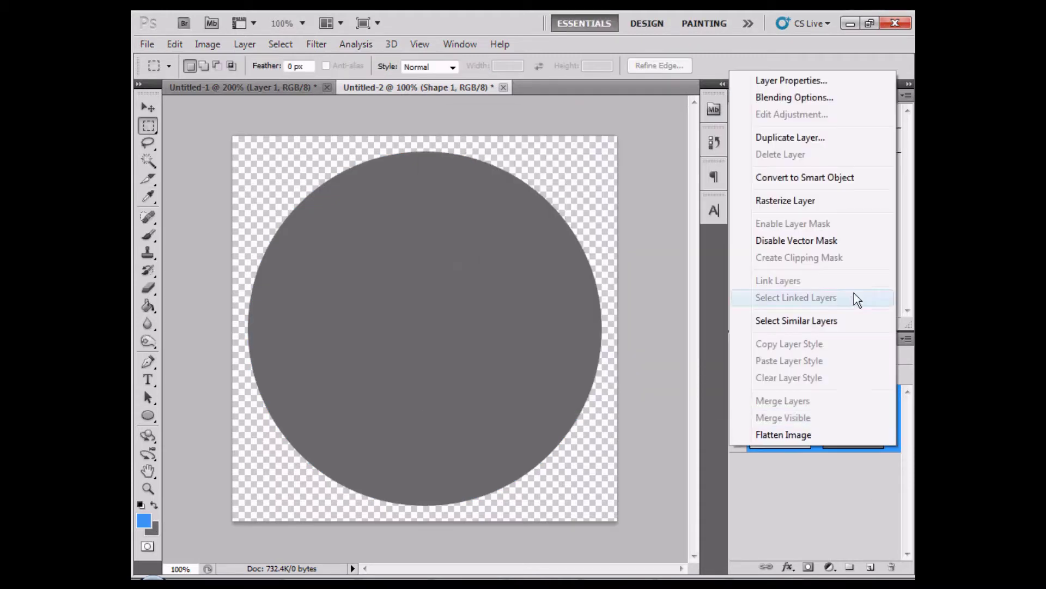
left_click(795, 197)
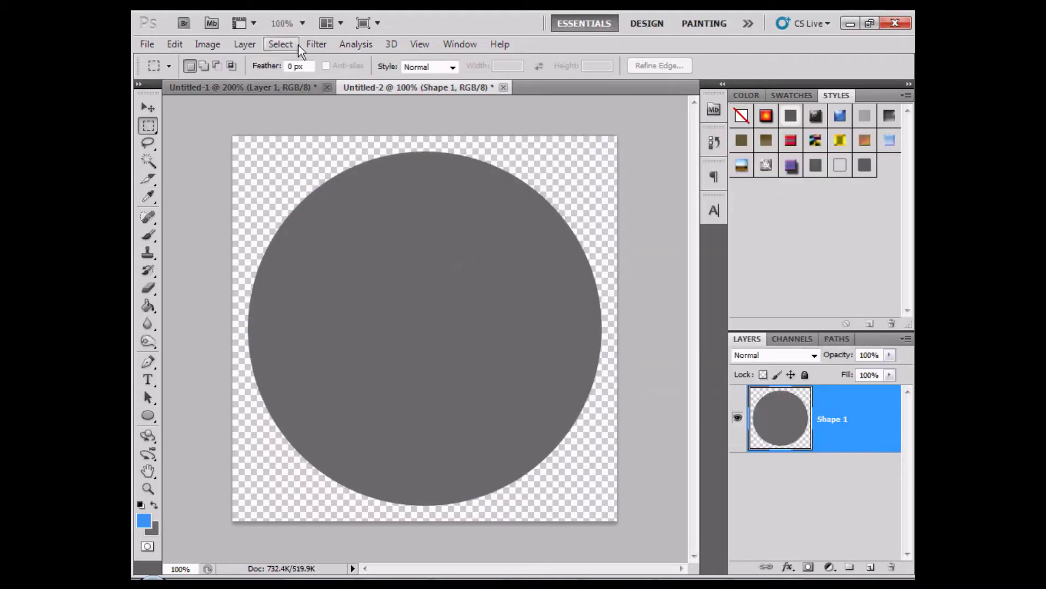
Apply a Gaussian Blur of about 20.5 pixels to the circle.
left_click(315, 44)
mouse_move(353, 184)
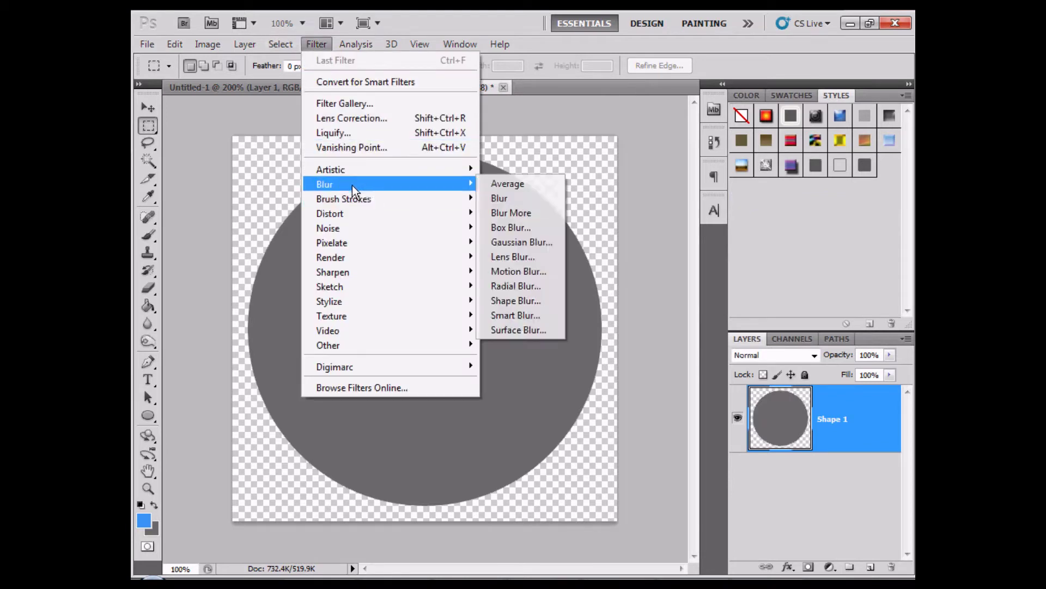
left_click(502, 240)
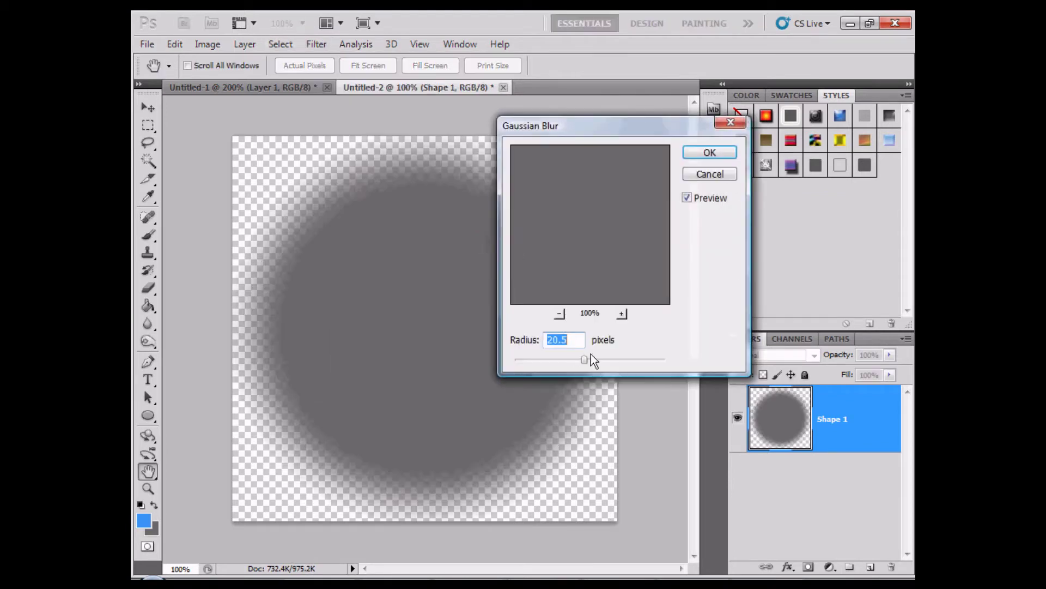
left_click(715, 153)
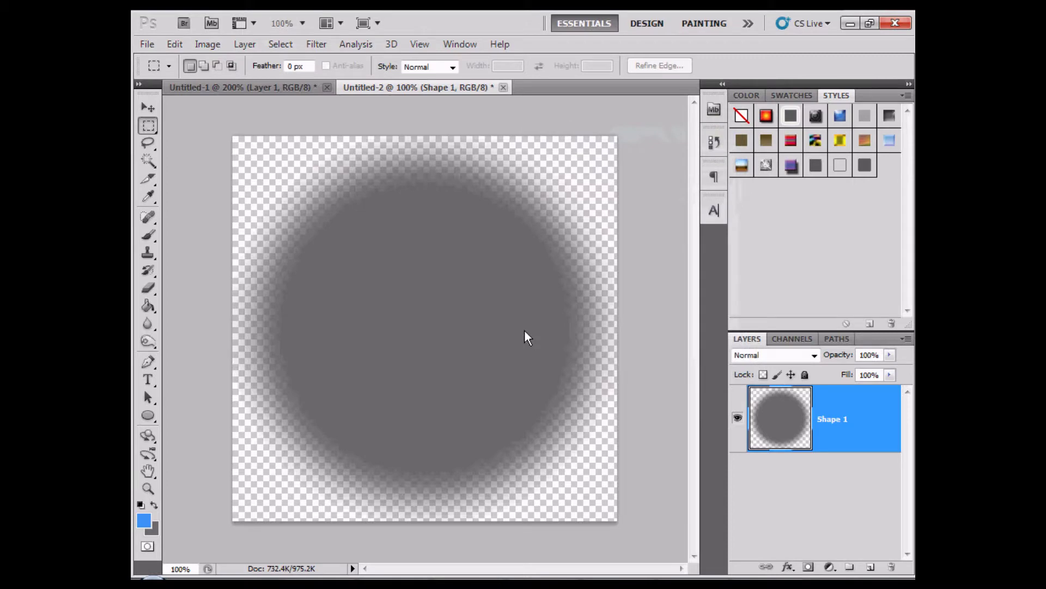
Type 'The', 'Tech' and 'Village' on three lines in a text box over the circle.
left_click(149, 377)
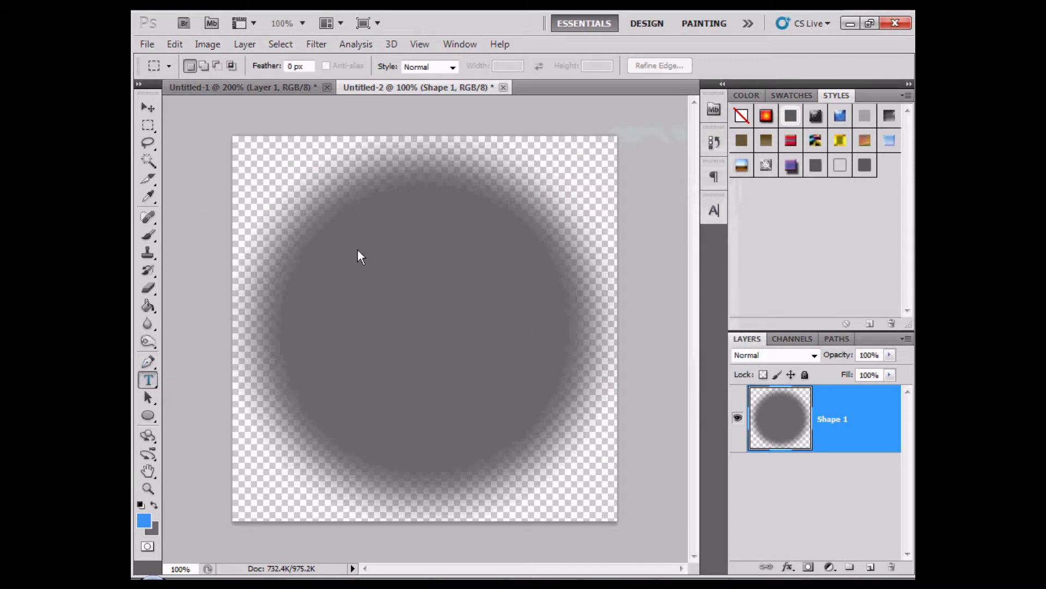
left_click(329, 259)
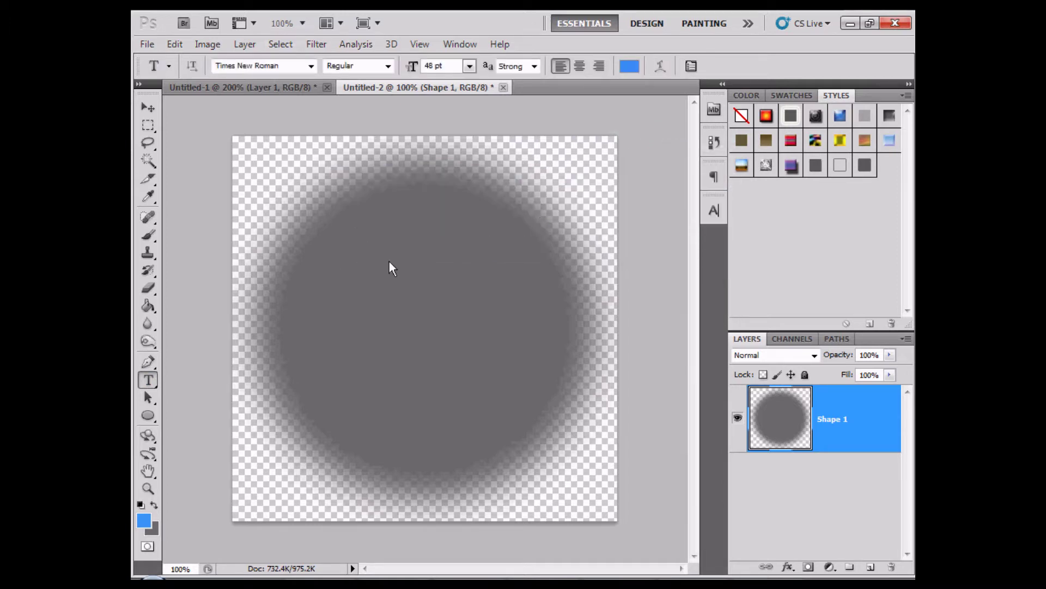
left_click_drag(324, 232, 590, 463)
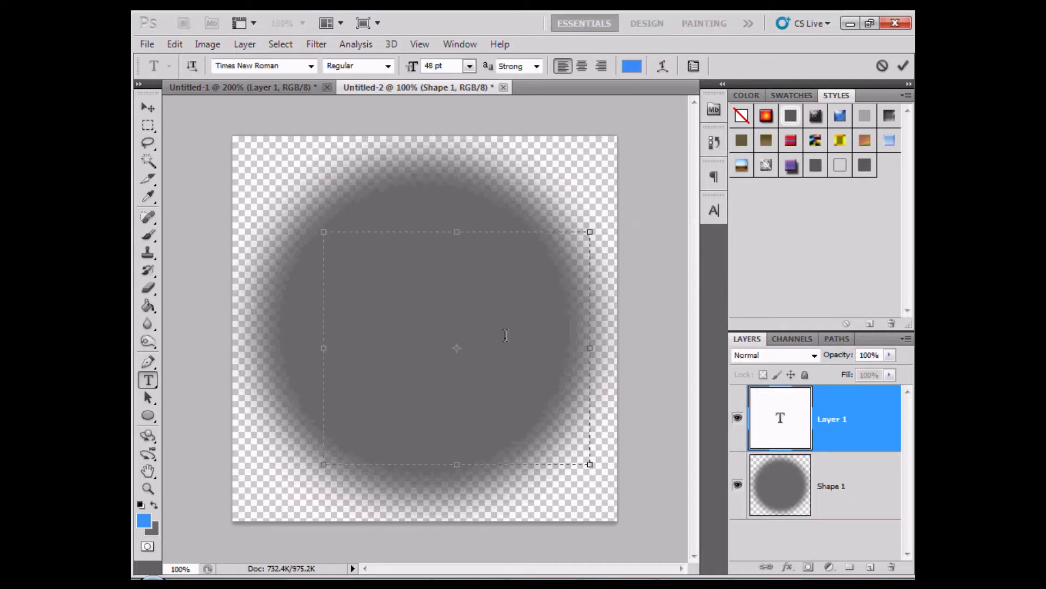
type("The")
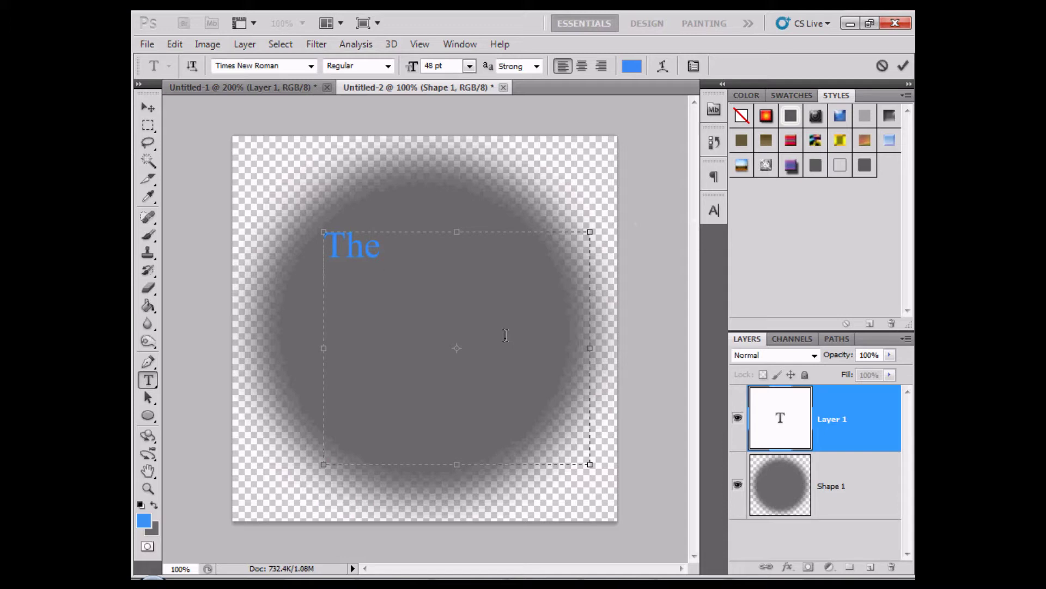
key("Return")
type("Tech")
key("Return")
type("Village")
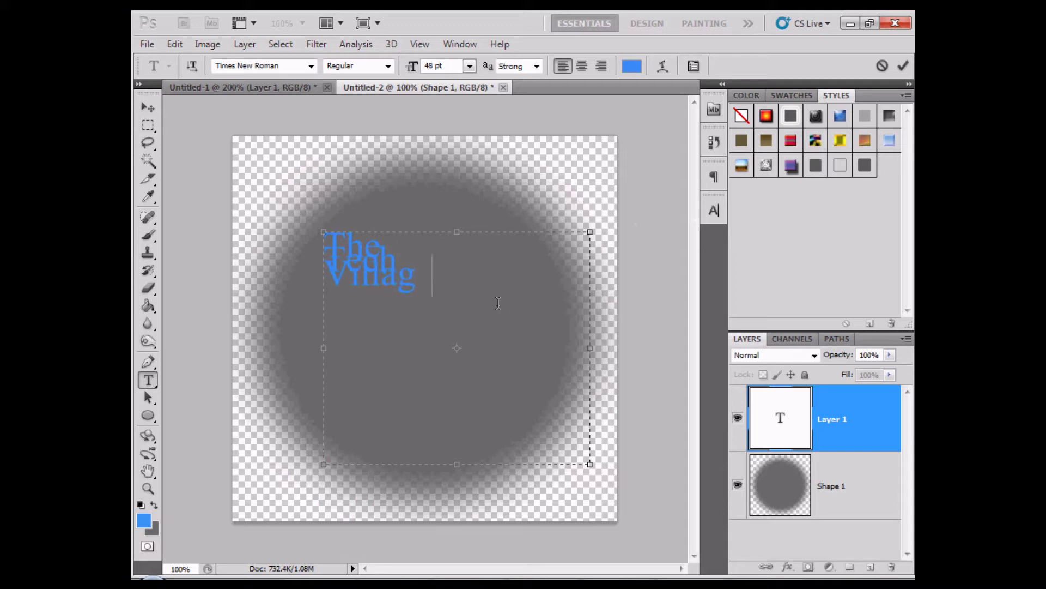
Set all the text to 72 pt size with 72 pt leading and commit it.
key("ctrl+a")
left_click(469, 66)
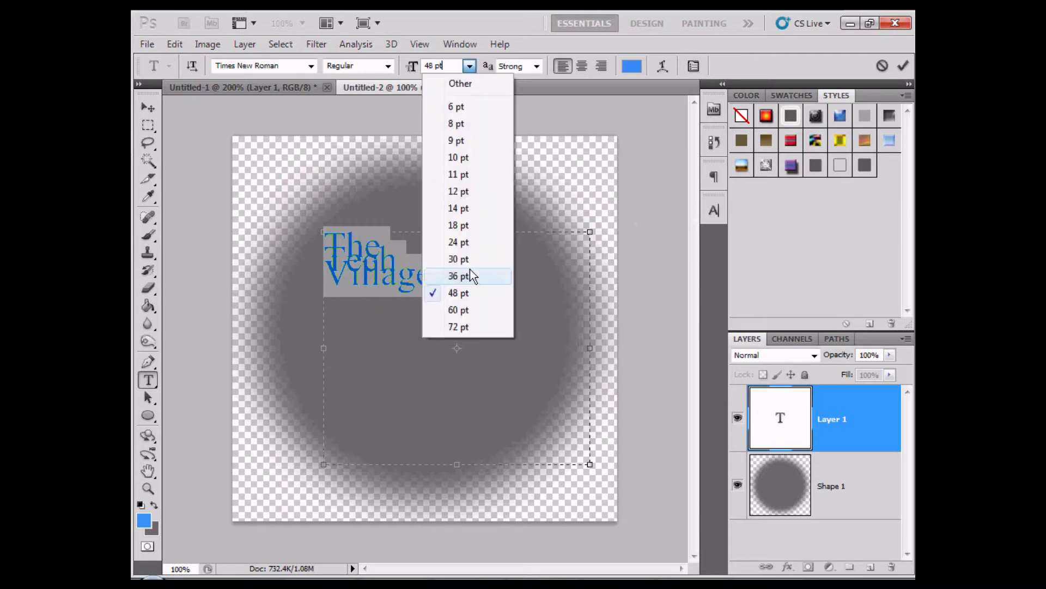
left_click(458, 325)
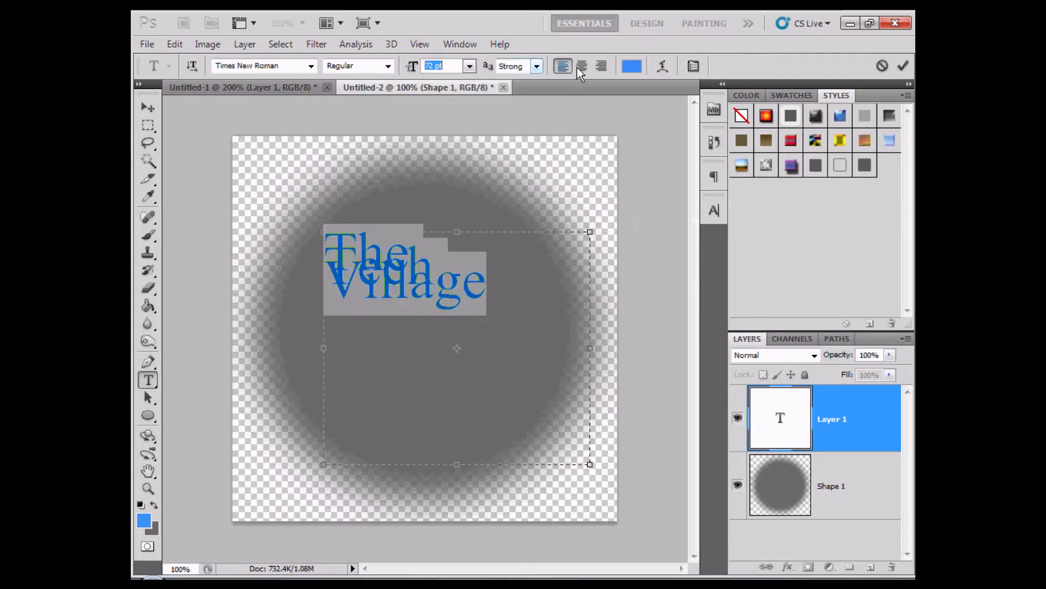
left_click(712, 111)
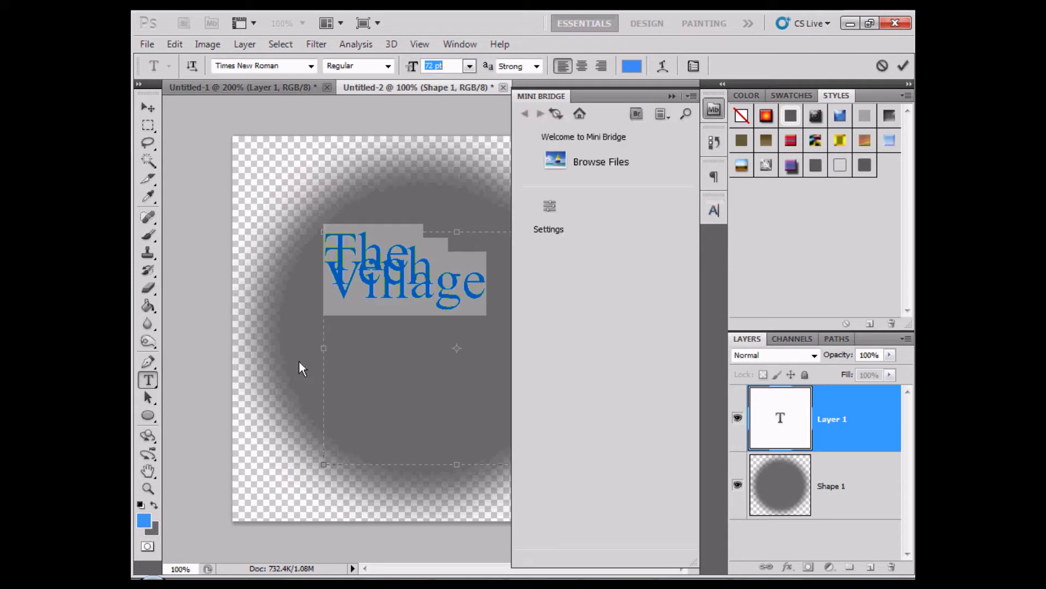
left_click(672, 96)
left_click(714, 209)
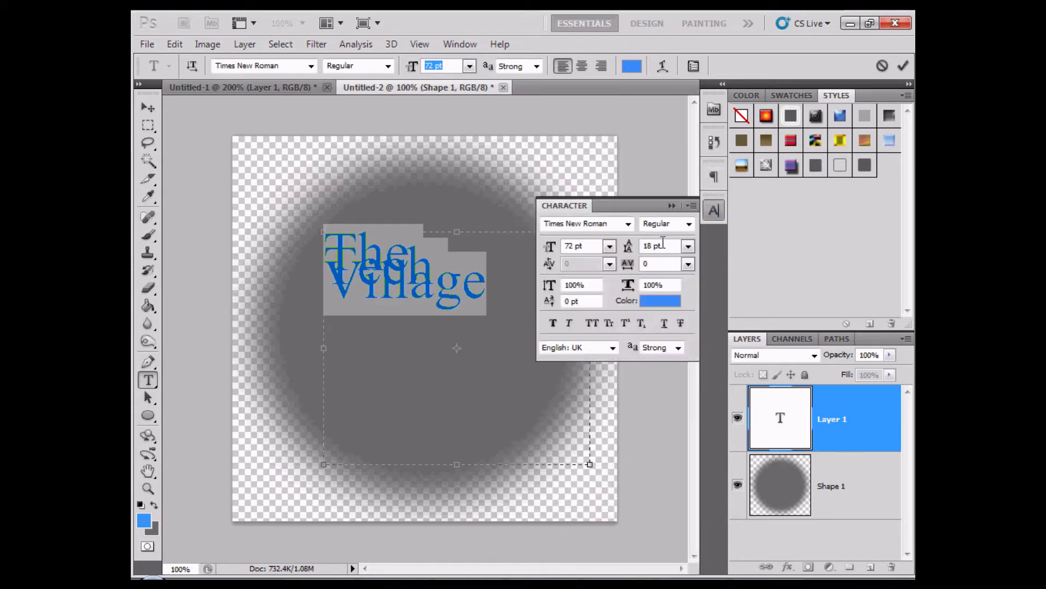
left_click(688, 245)
left_click(675, 507)
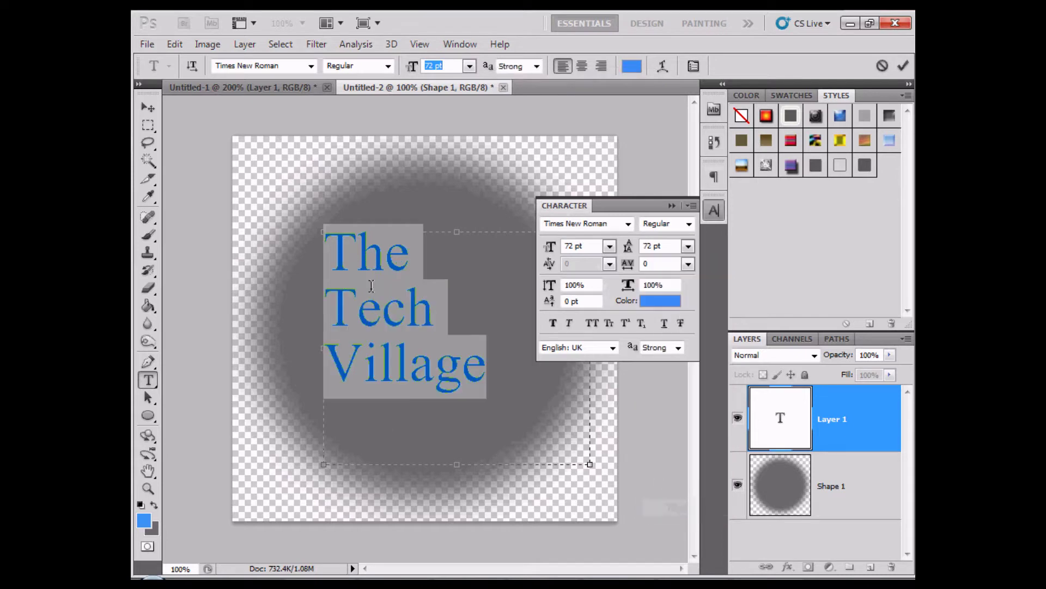
left_click(148, 126)
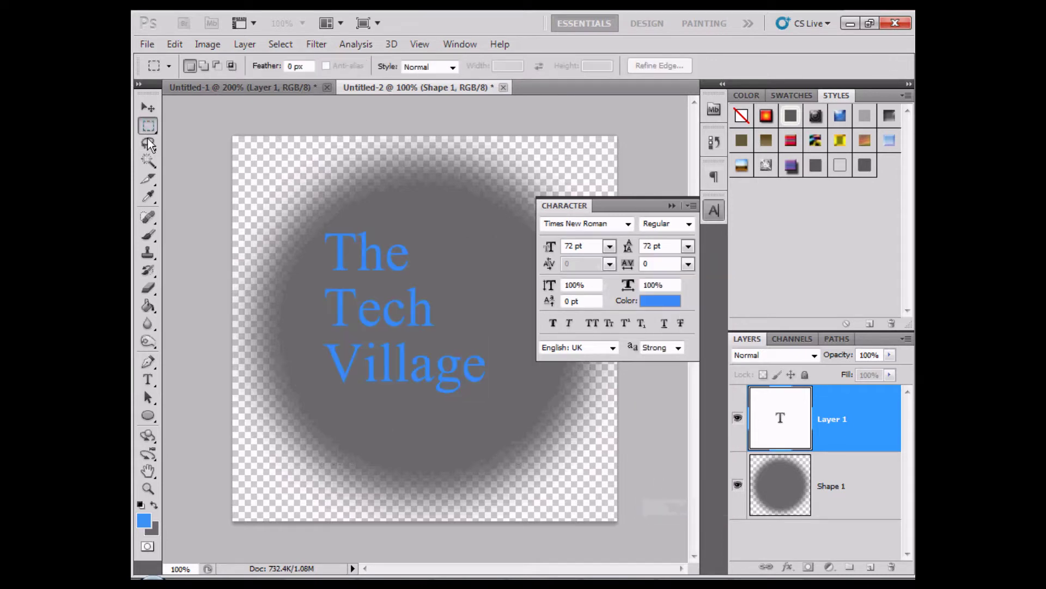
left_click(148, 380)
Change the title text's font to Harabara.
left_click(474, 362)
key("ctrl+a")
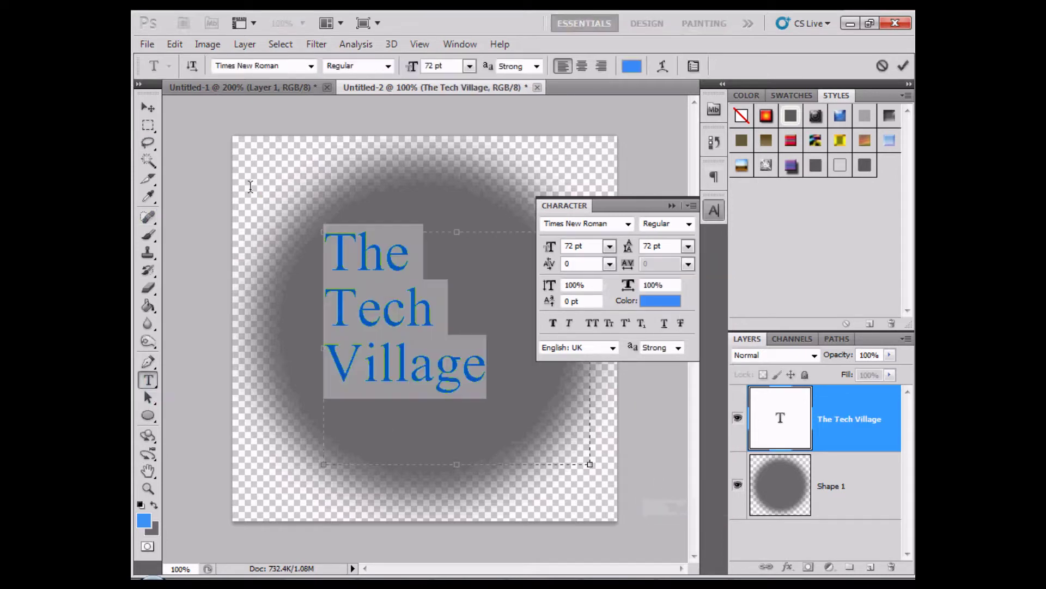
left_click(628, 223)
left_click(628, 223)
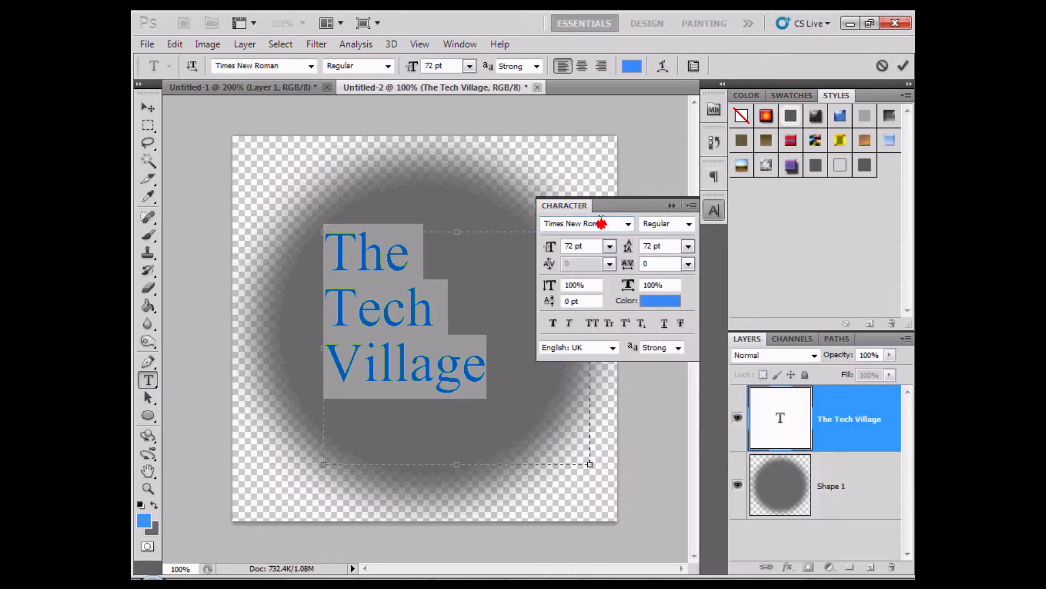
left_click(601, 220)
type("Harabara")
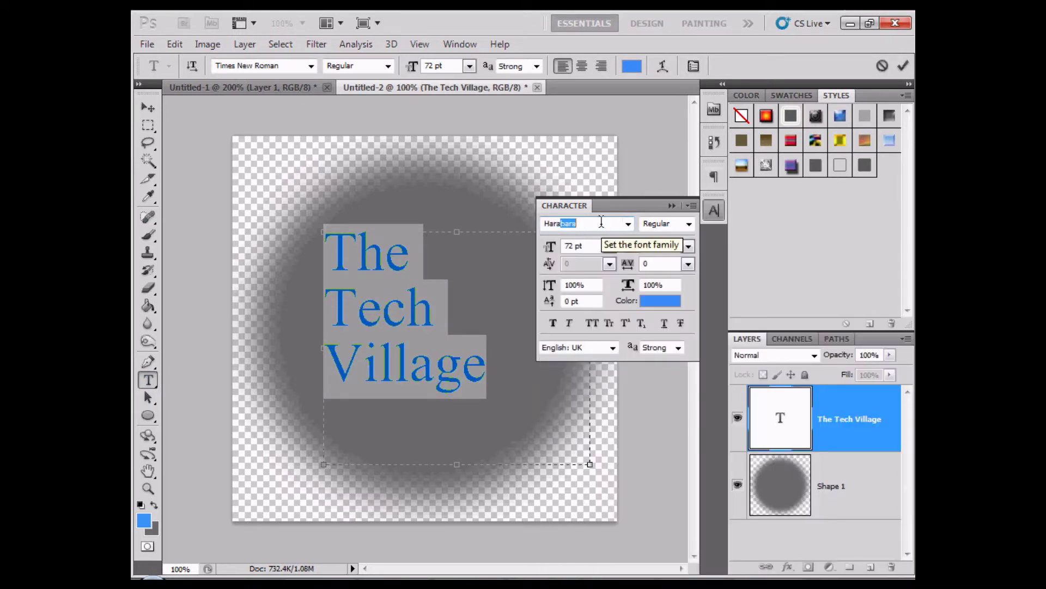
key("Return")
left_click(148, 126)
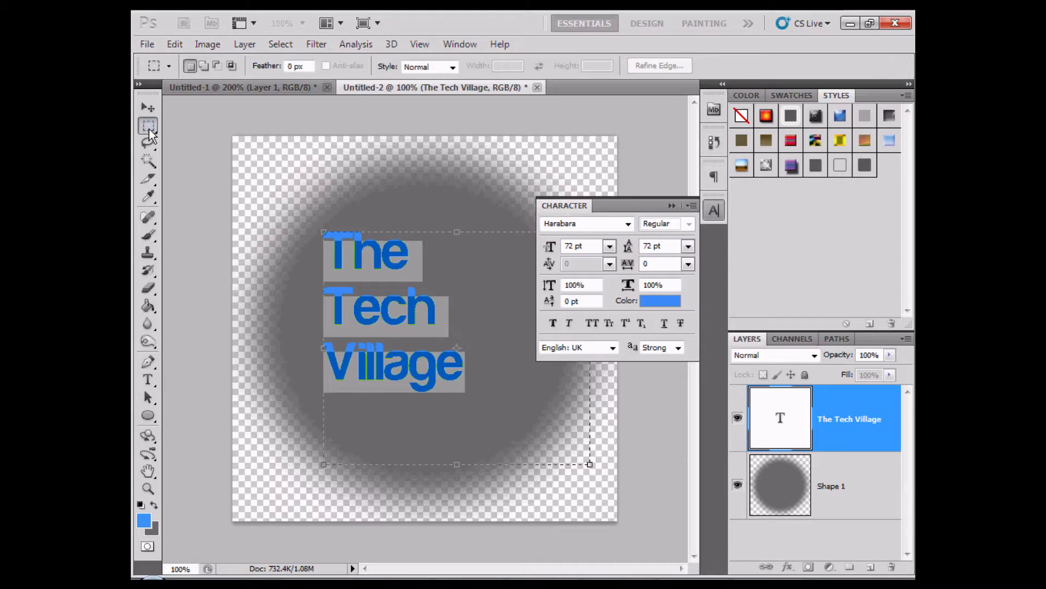
left_click(671, 205)
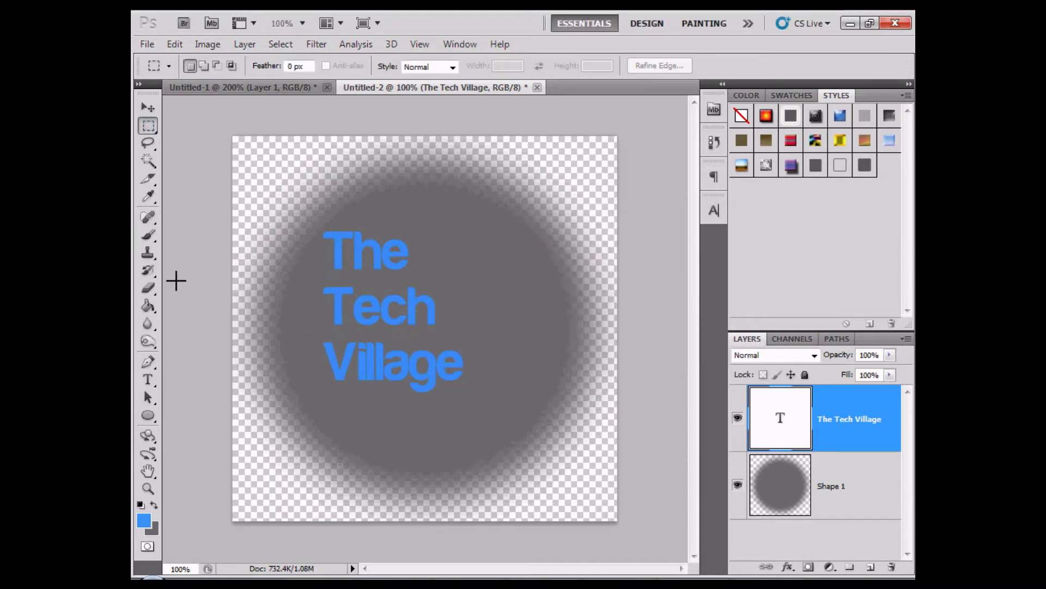
left_click(148, 380)
Enlarge the text to 111 pt and widen its line spacing.
left_click_drag(444, 355, 210, 170)
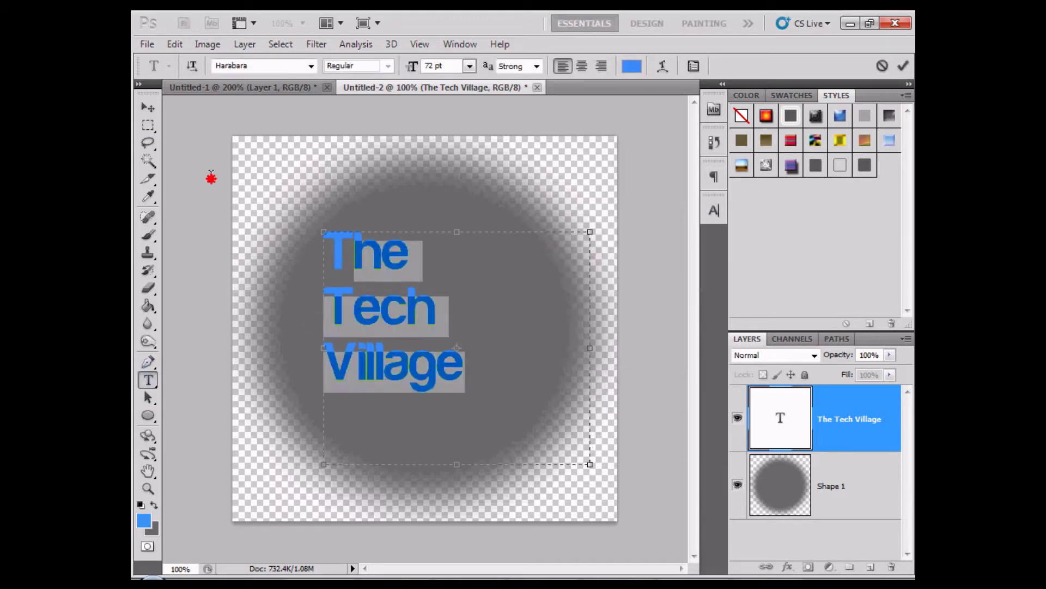
left_click(459, 67)
key("Up")
key("Up")
key("Up")
key("Up")
key("Up")
key("Up")
key("Up")
key("Up")
key("Up")
key("Up")
key("Up")
key("Up")
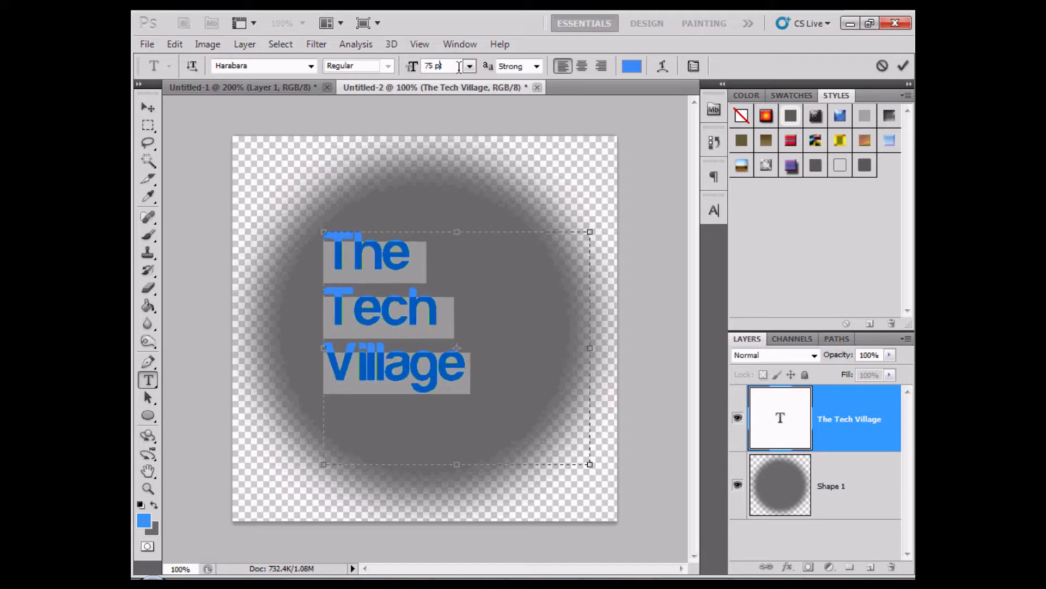
key("Up")
key("Up")
key("Up")
key("Up")
key("Up")
key("Up")
key("Up")
key("Up")
key("Up")
key("Up")
key("Up")
key("Up")
key("Up")
key("Up")
key("Up")
key("Up")
key("Up")
key("Up")
key("Up")
key("Up")
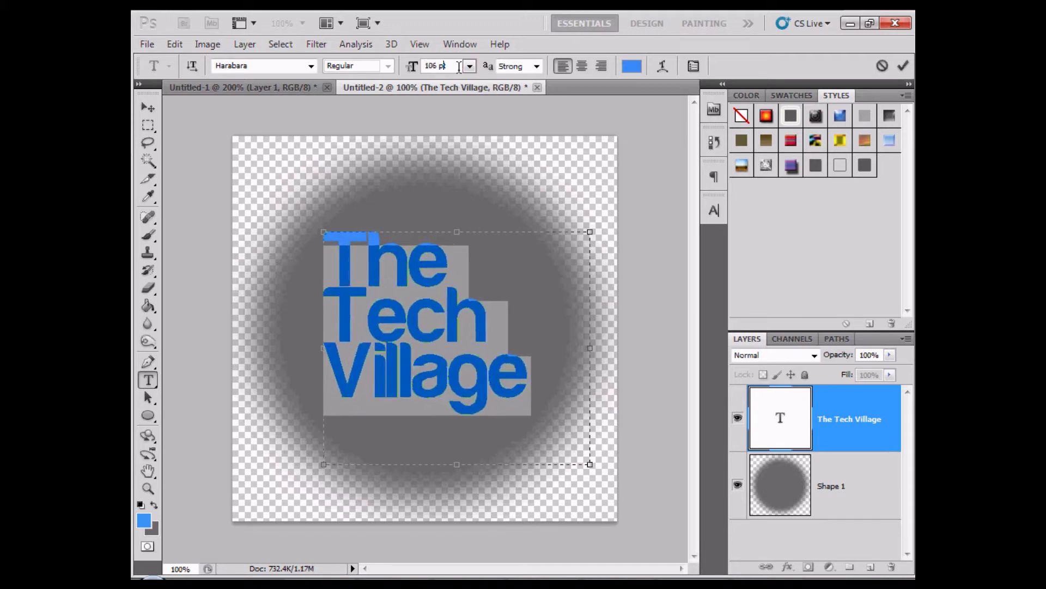
left_click(714, 211)
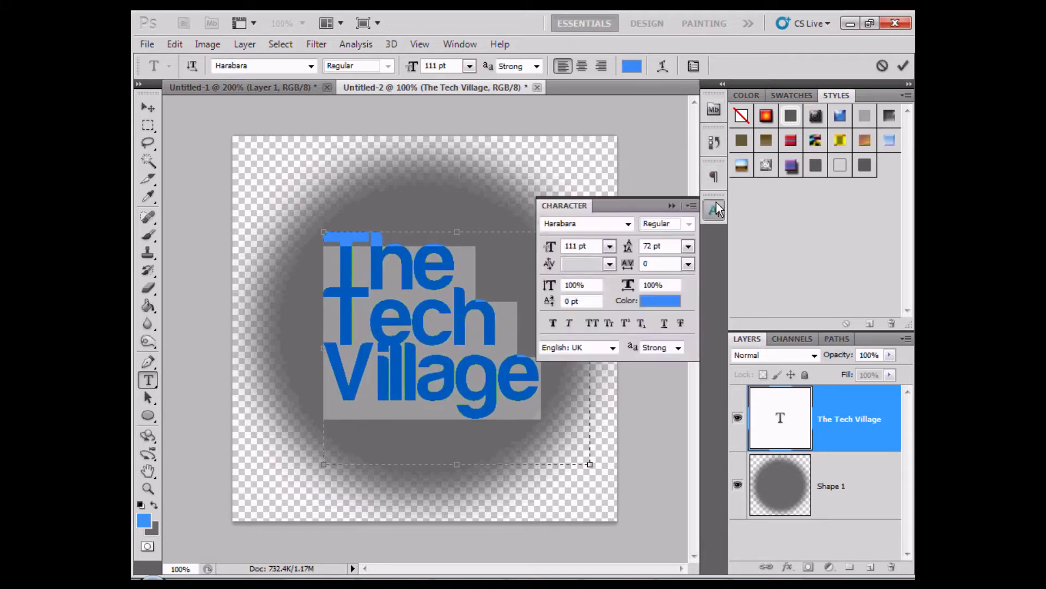
left_click(667, 245)
key("Up")
key("Up")
key("Up")
key("Up")
key("Up")
key("Up")
key("Up")
key("Up")
key("Up")
key("Up")
key("Up")
key("Up")
key("Up")
key("Up")
key("Up")
key("Up")
key("Up")
key("Up")
key("Up")
key("Up")
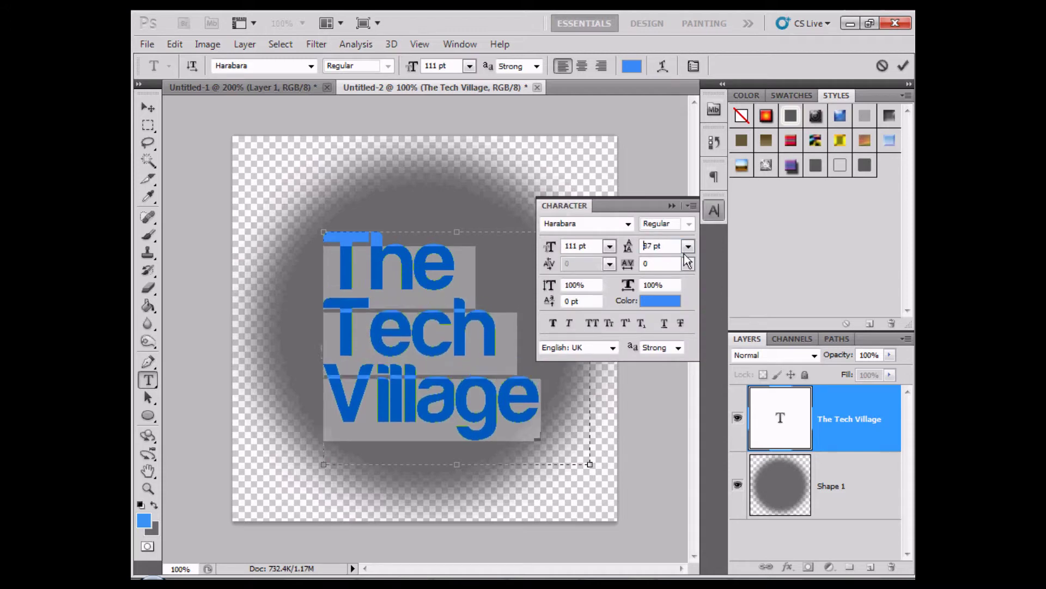
key("Up")
key("Up")
key("Up")
key("Up")
key("Up")
key("Up")
key("Up")
key("Up")
key("Up")
key("Up")
key("Up")
key("Up")
key("Up")
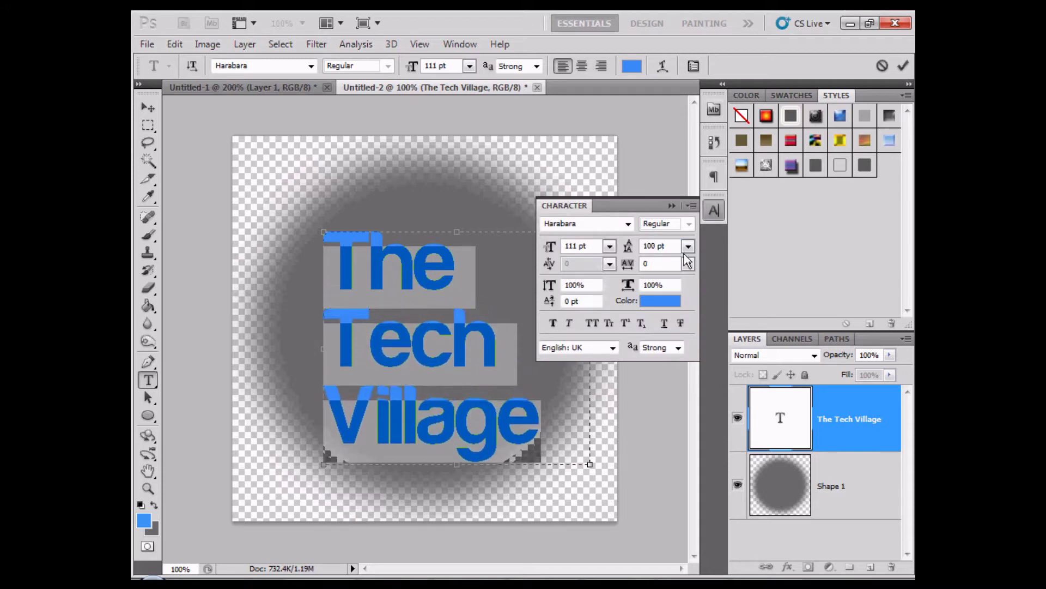
key("Up")
key("Up")
key("Up")
key("Up")
key("Up")
key("Up")
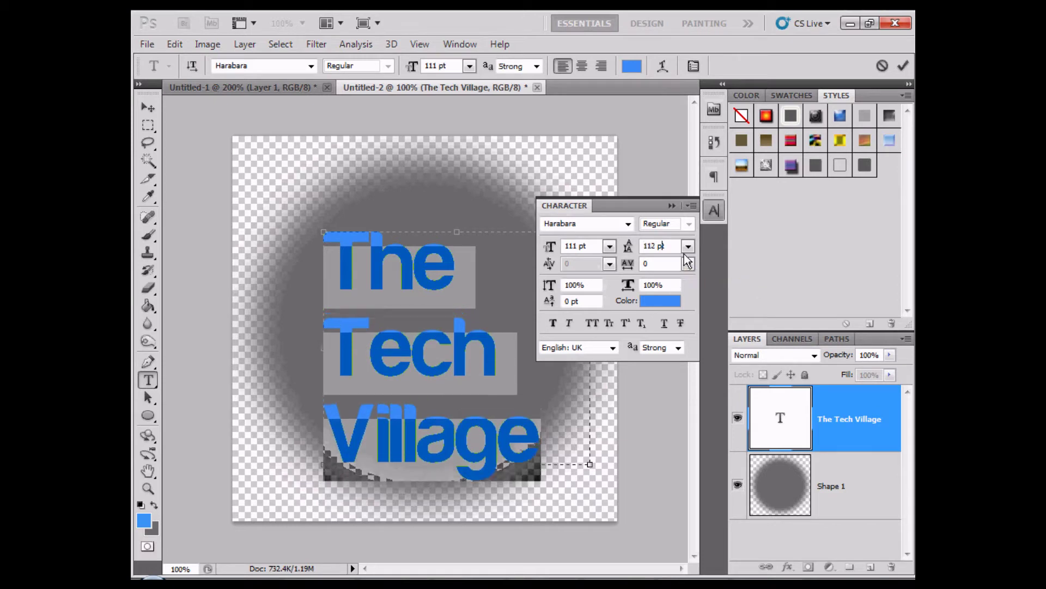
left_click(149, 107)
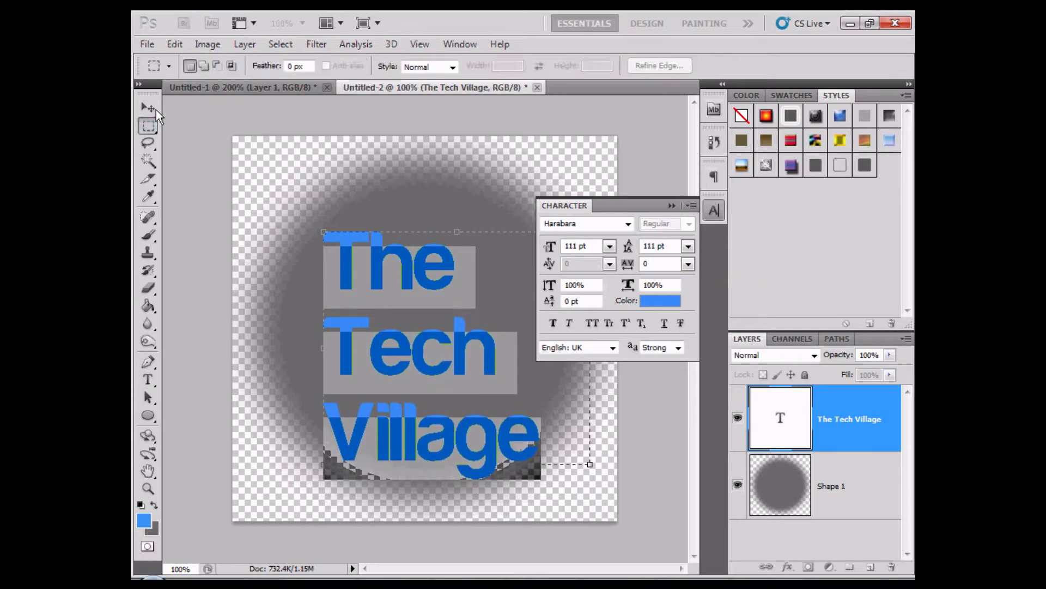
Centre the text horizontally on the canvas and nudge it slightly right.
key("ctrl+a")
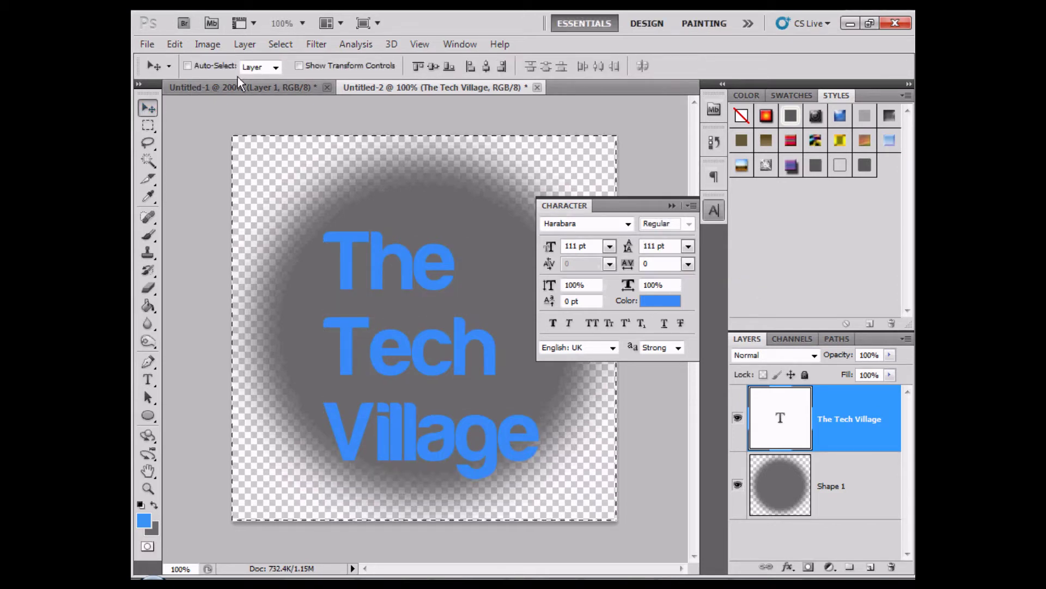
left_click(484, 66)
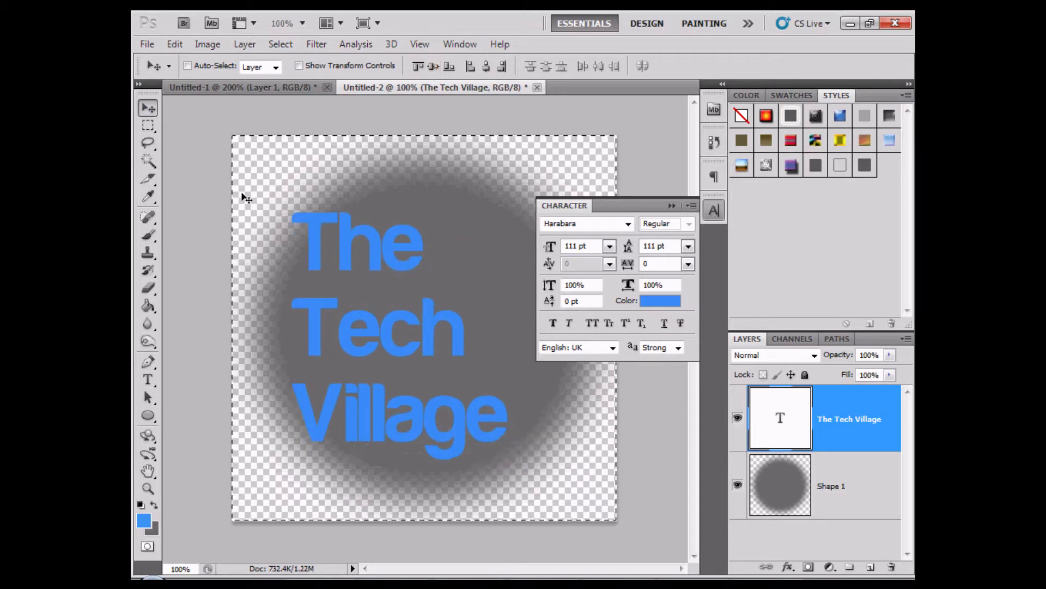
key("m")
key("ctrl+d")
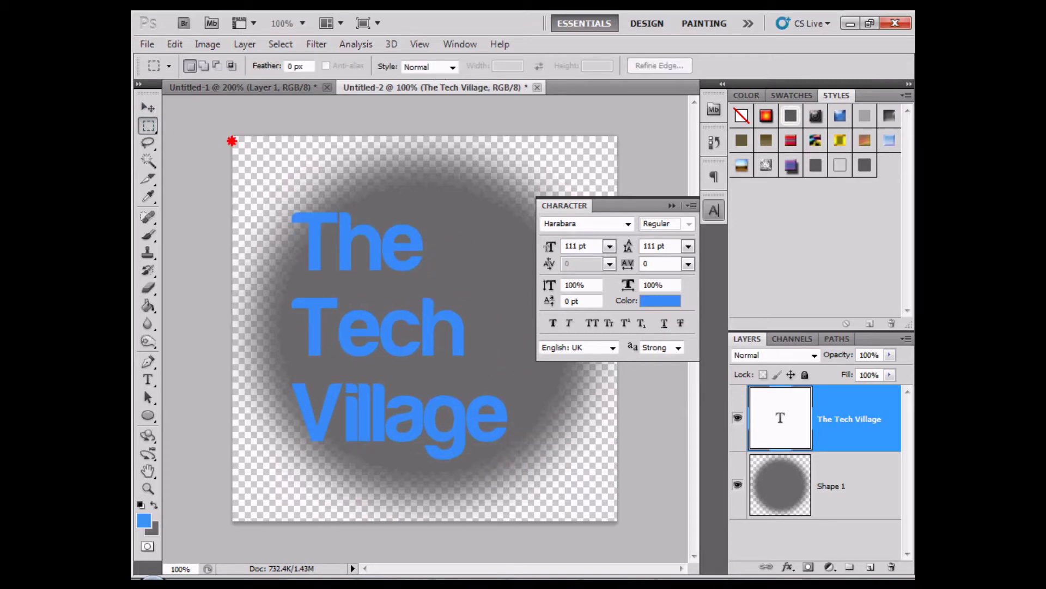
left_click(145, 108)
key("Right")
key("Right")
key("Right")
key("Right")
key("Right")
key("Right")
key("Right")
key("Right")
key("Right")
key("Right")
key("Right")
key("Right")
key("Right")
key("Right")
key("Right")
key("Right")
key("Right")
key("Right")
key("Right")
key("Right")
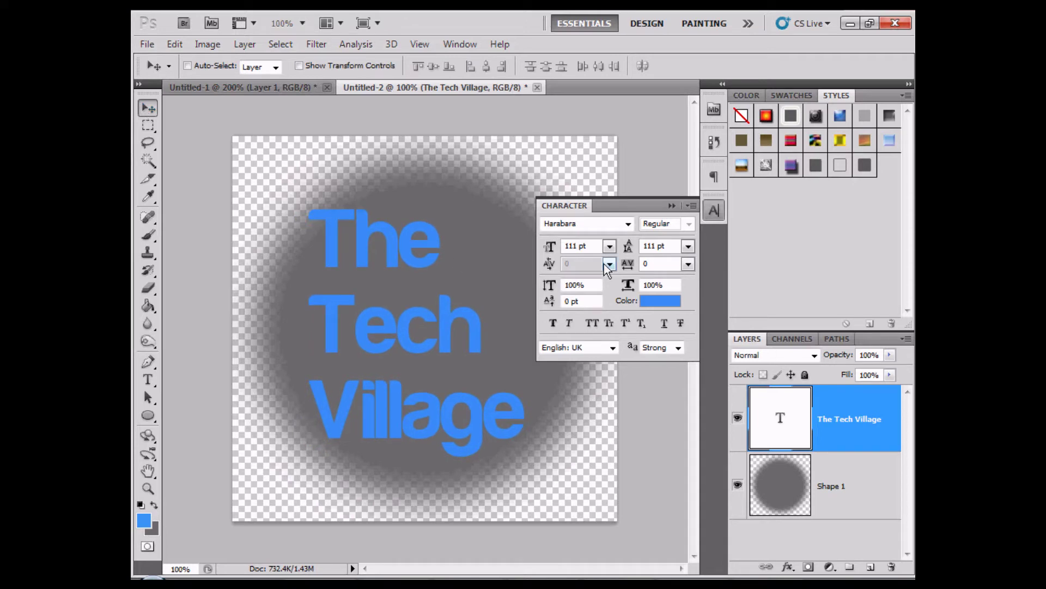
Reduce the text to 100 pt with 100 pt leading and reposition it inside the circle.
left_click(595, 246)
type("105")
key("Return")
left_click(465, 367)
left_click(598, 246)
key("Down")
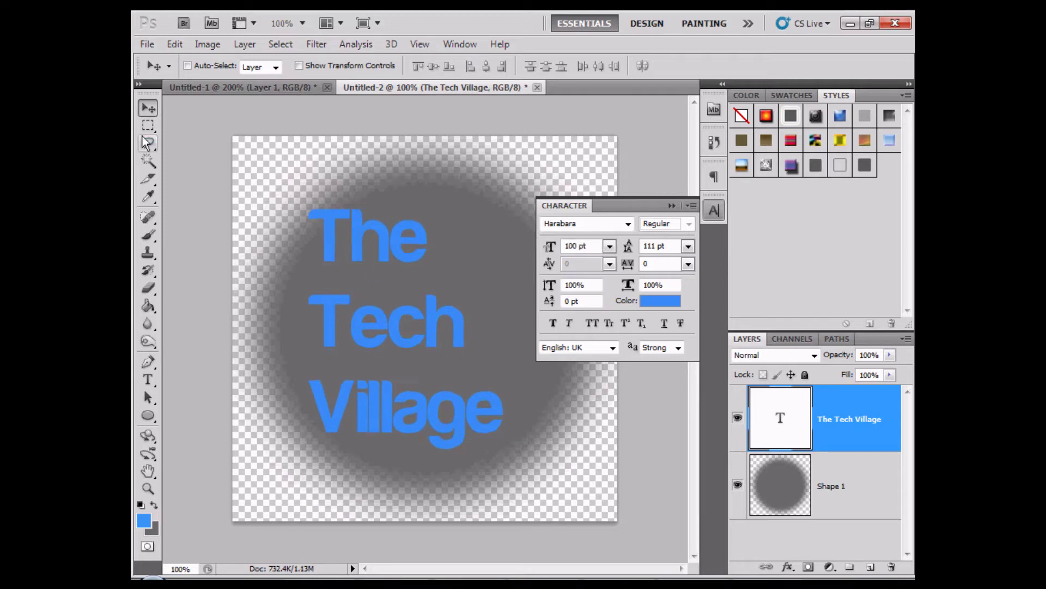
left_click(433, 368)
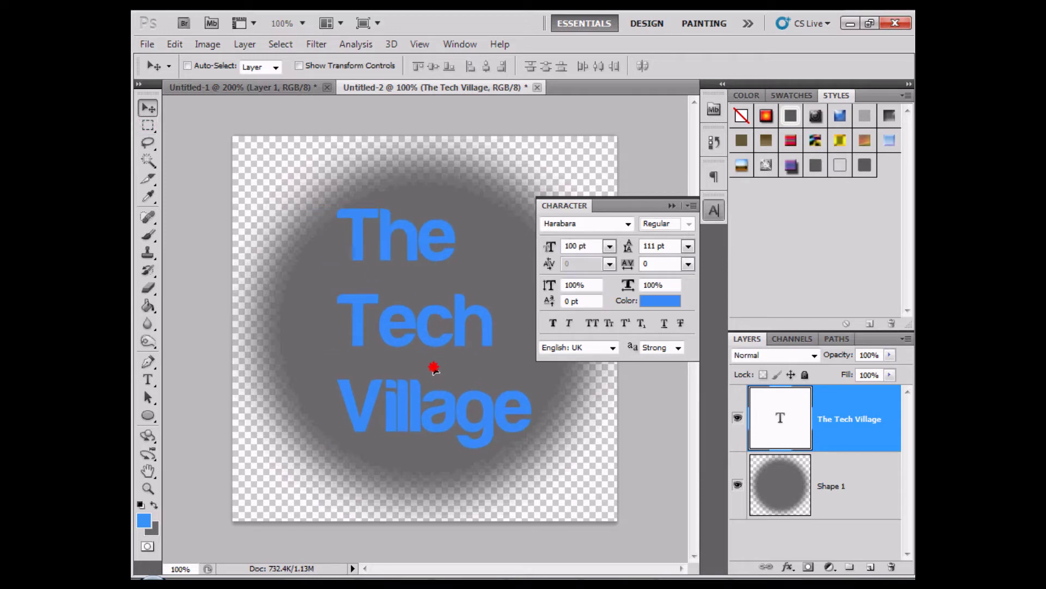
left_click(674, 243)
key("Down")
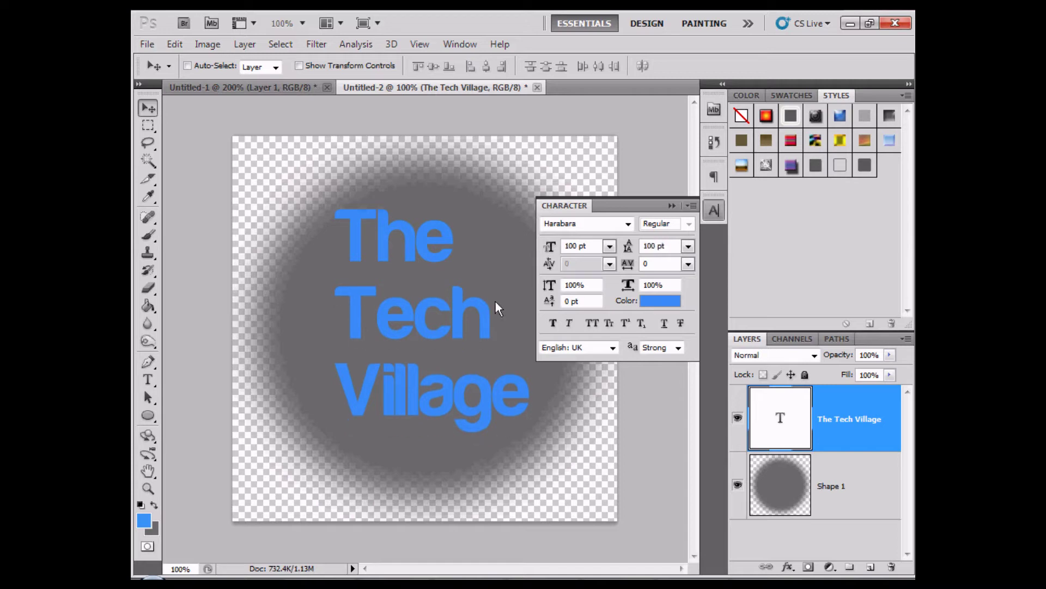
left_click(442, 367)
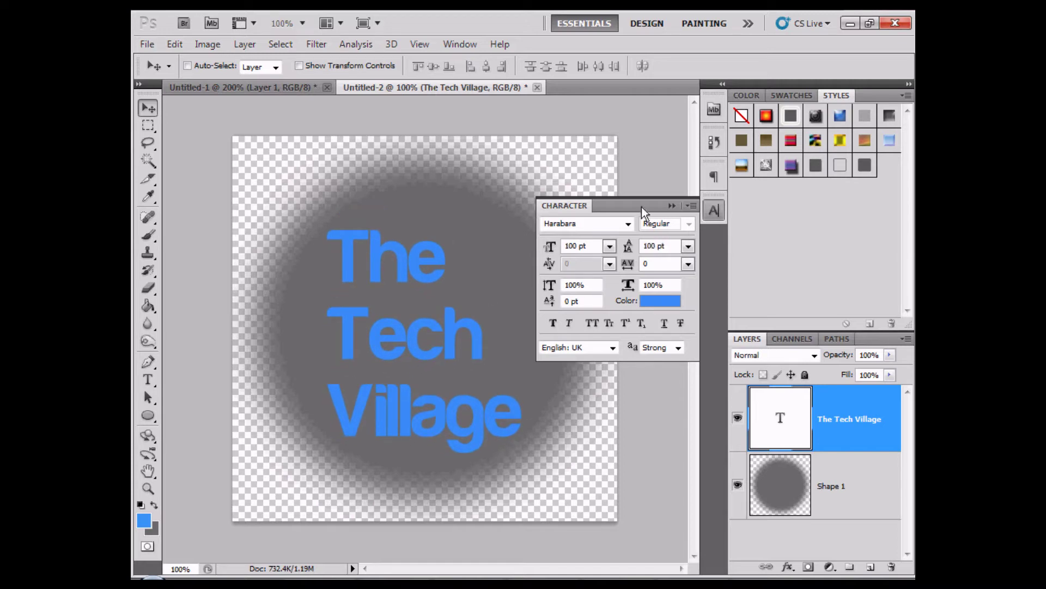
left_click(672, 205)
mouse_move(384, 358)
left_mouse_down()
mouse_move(406, 355)
mouse_move(379, 349)
left_mouse_up()
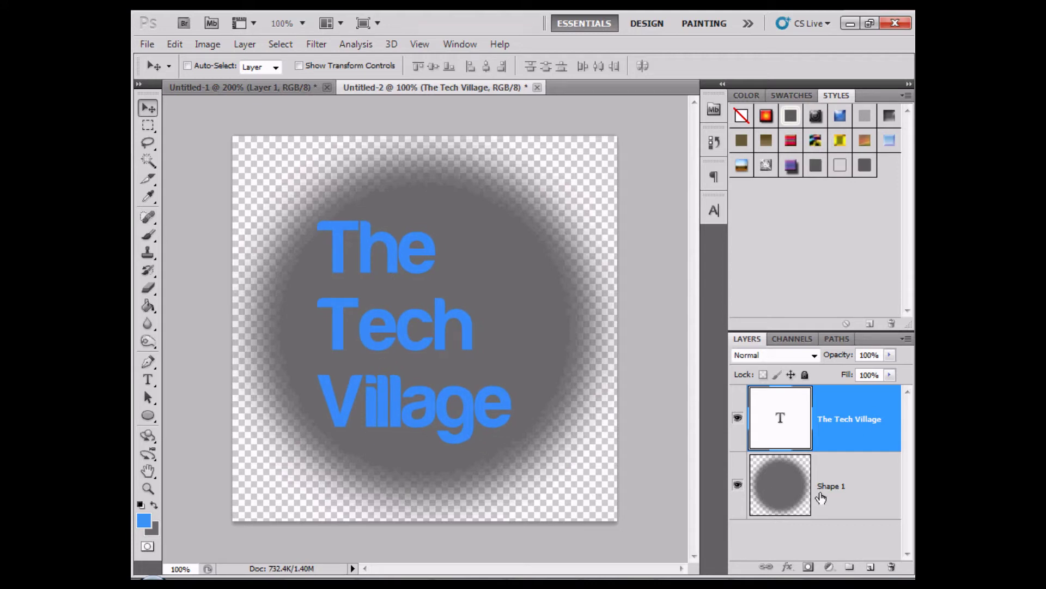
left_click(834, 499)
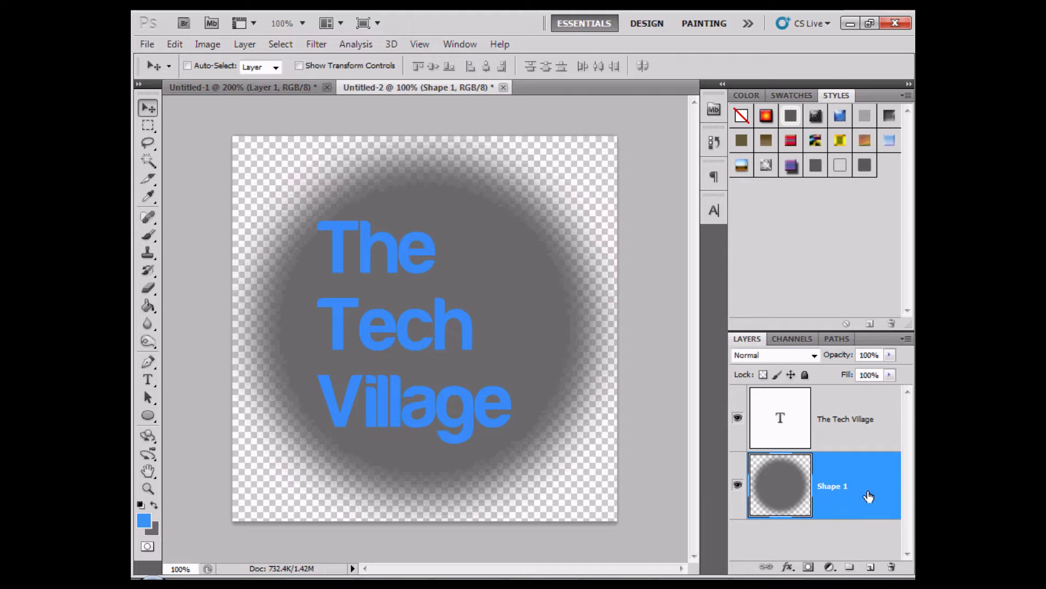
Hide the Shape 1 layer and draw a new grey-filled circle.
left_click(737, 484)
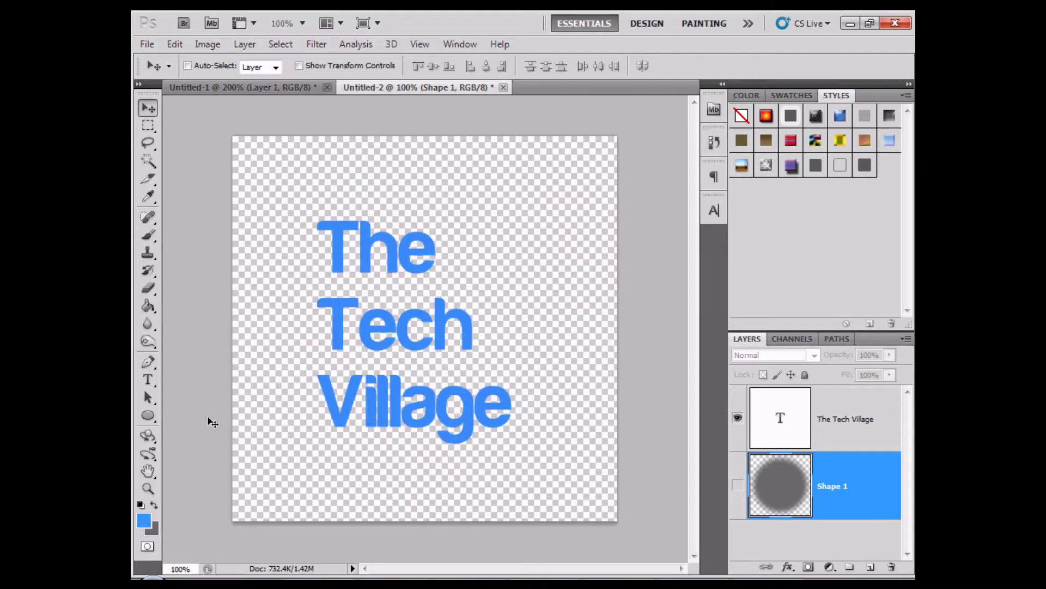
left_click(148, 415)
left_click_drag(240, 162, 659, 515)
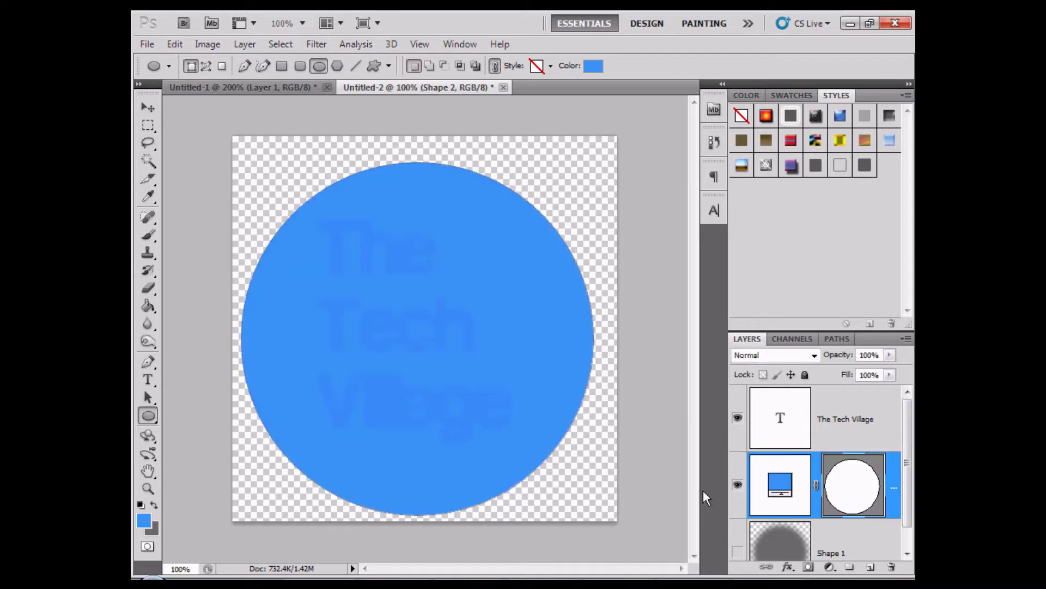
double_click(781, 488)
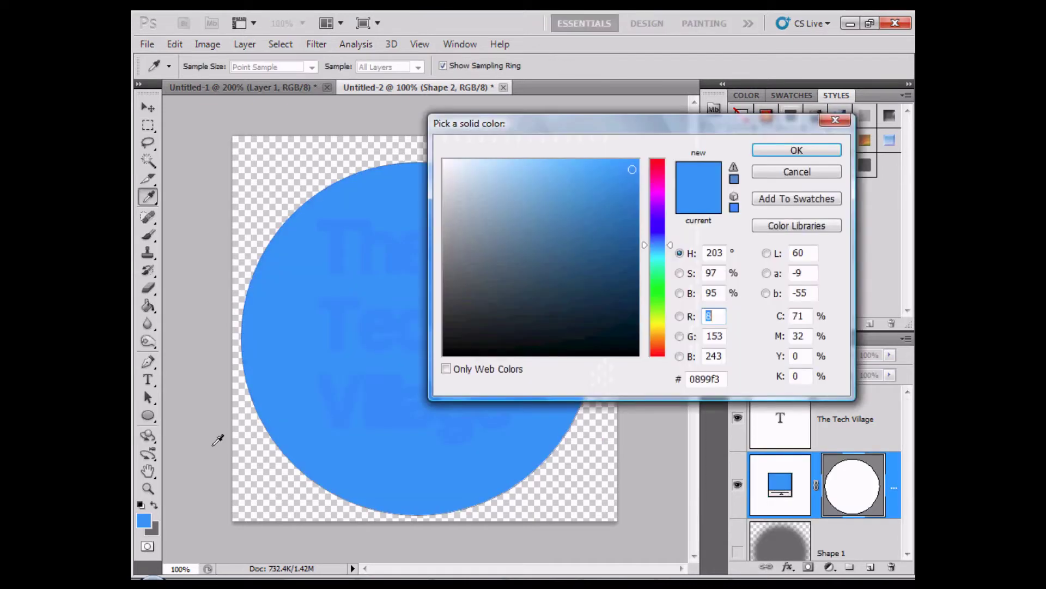
left_click(159, 527)
key("Return")
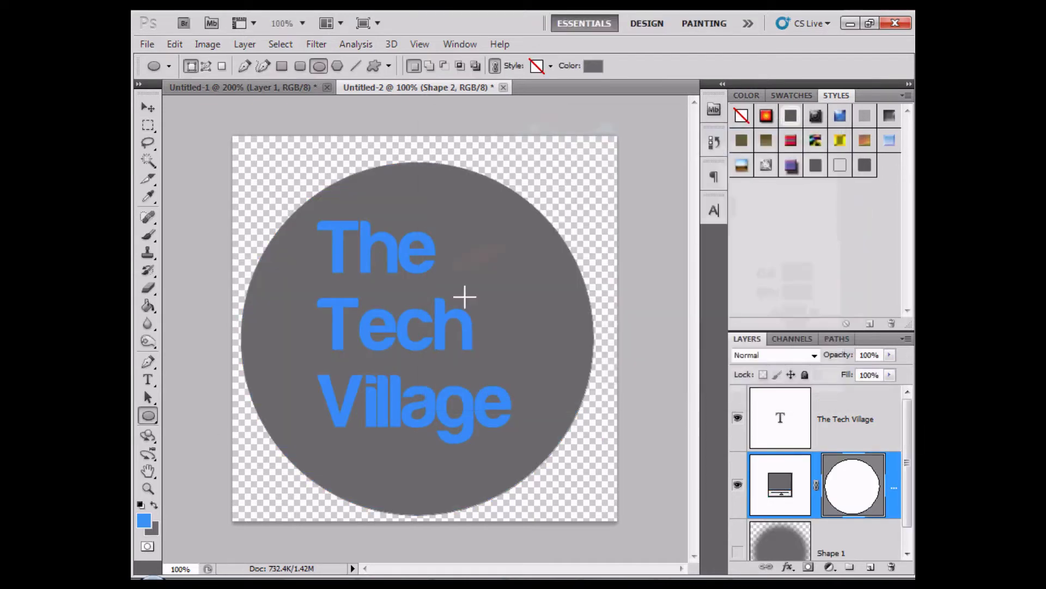
Centre the new circle horizontally and vertically on the canvas.
key("ctrl+a")
key("v")
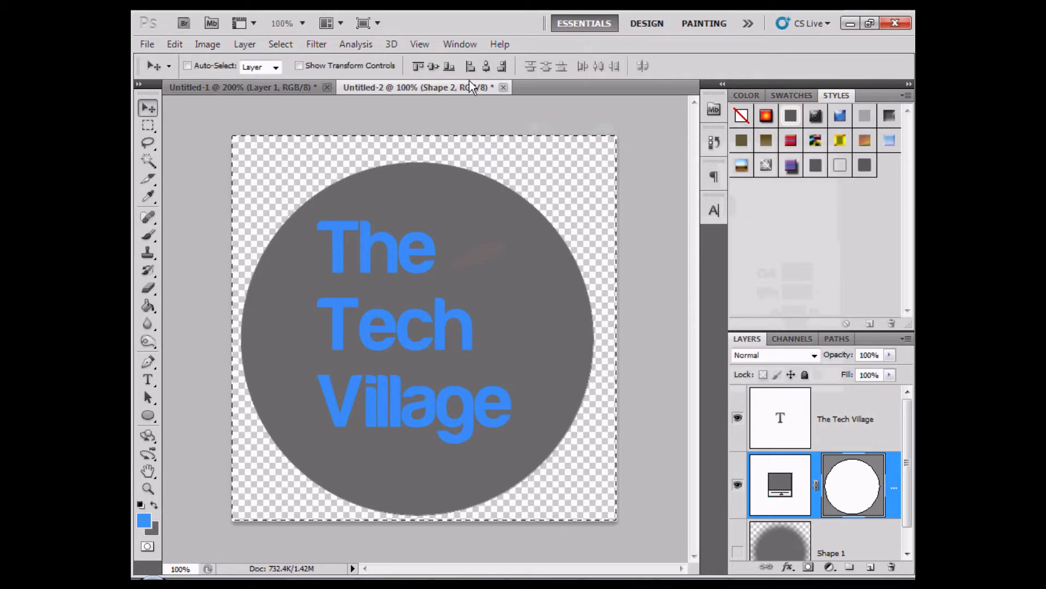
left_click(486, 66)
left_click(433, 66)
key("ctrl+d")
left_click(148, 125)
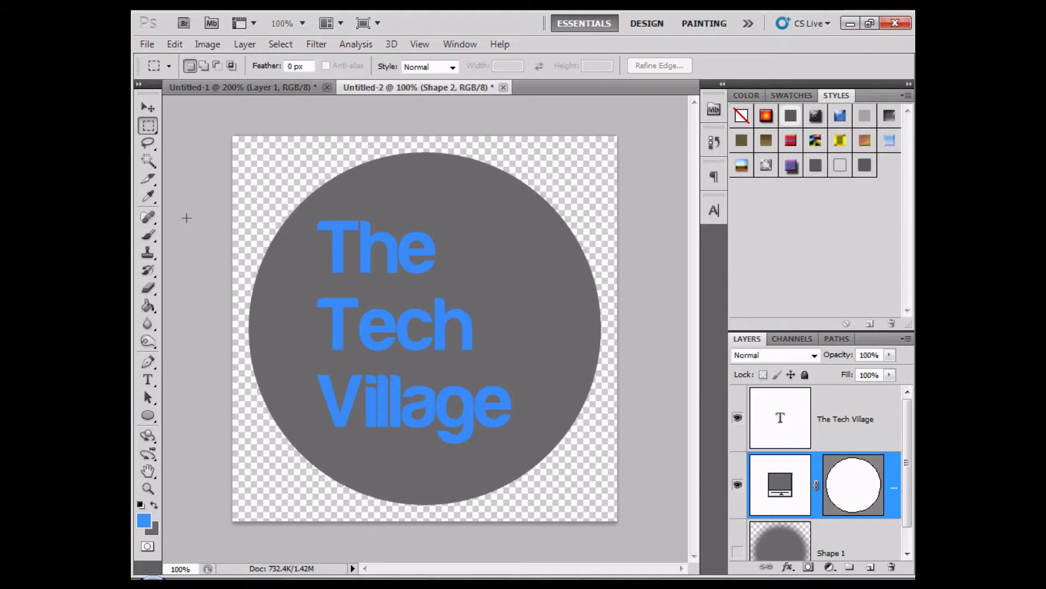
left_click(148, 380)
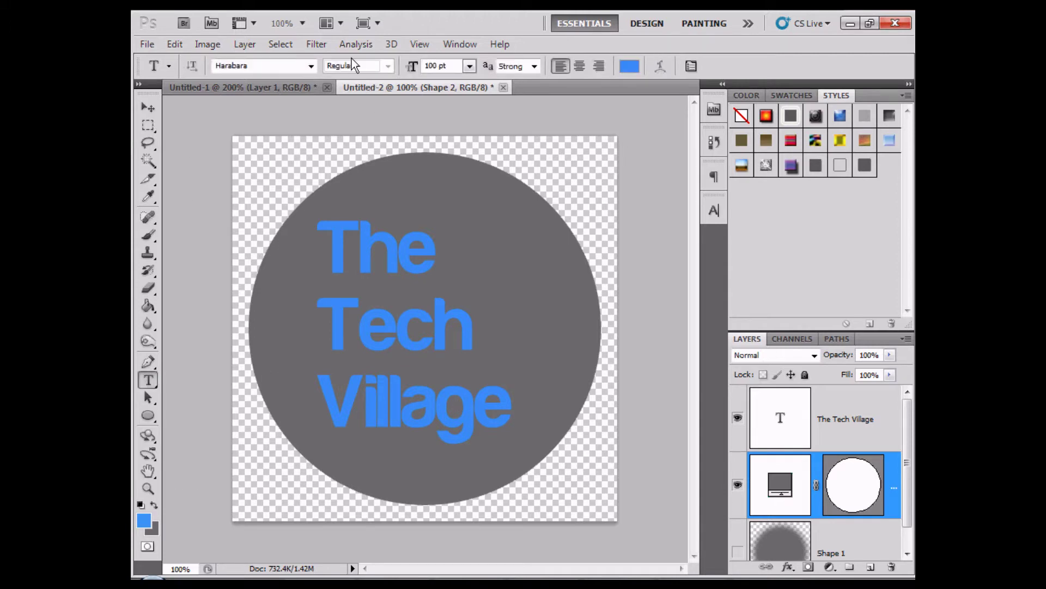
Rasterize the new circle and soften it with a 20.5-pixel Gaussian Blur.
left_click(316, 44)
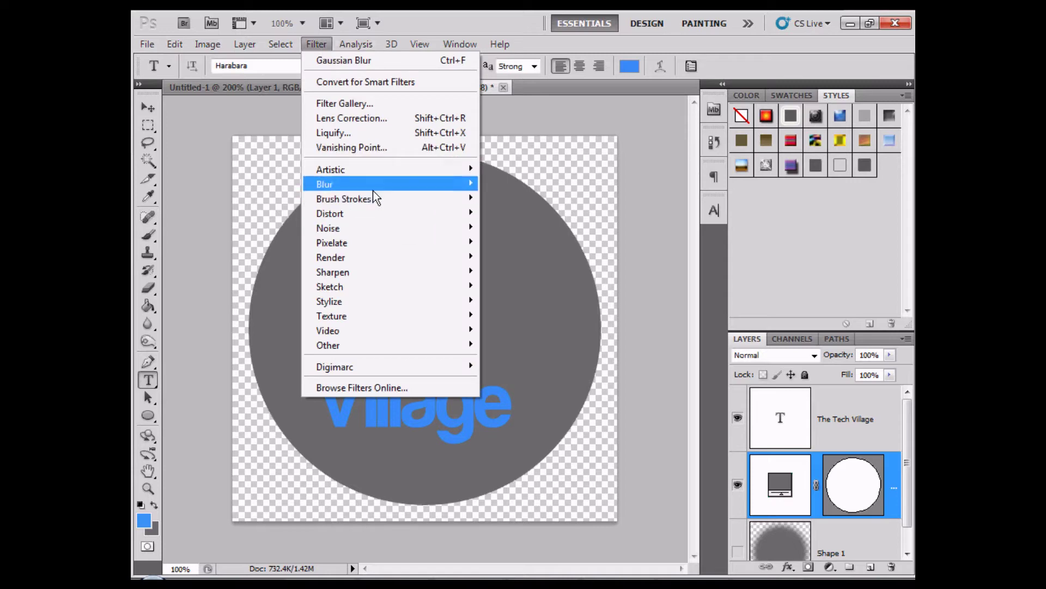
mouse_move(373, 186)
left_click(503, 244)
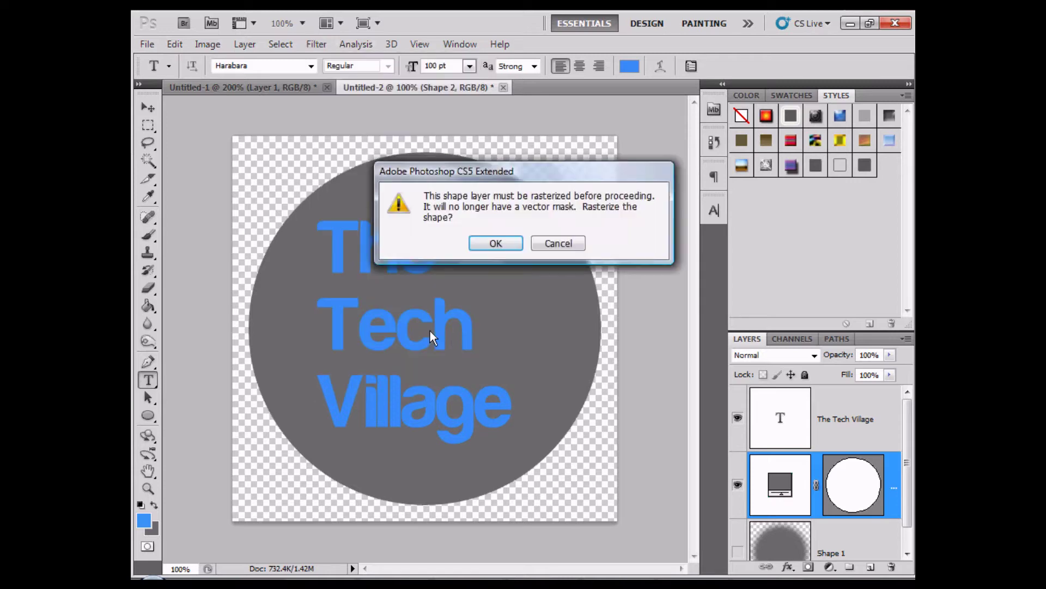
left_click(487, 244)
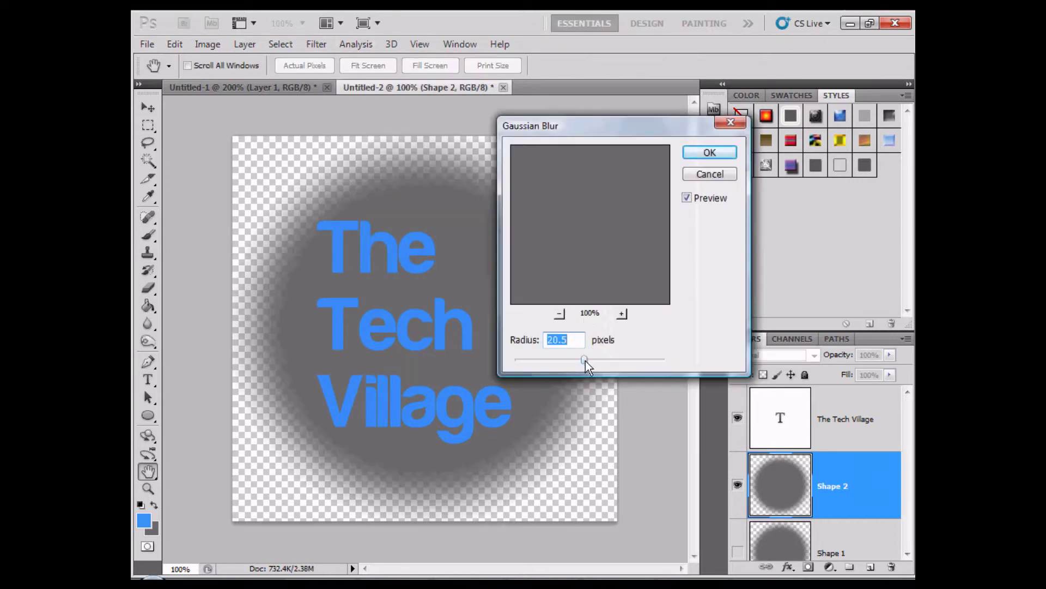
left_click(692, 151)
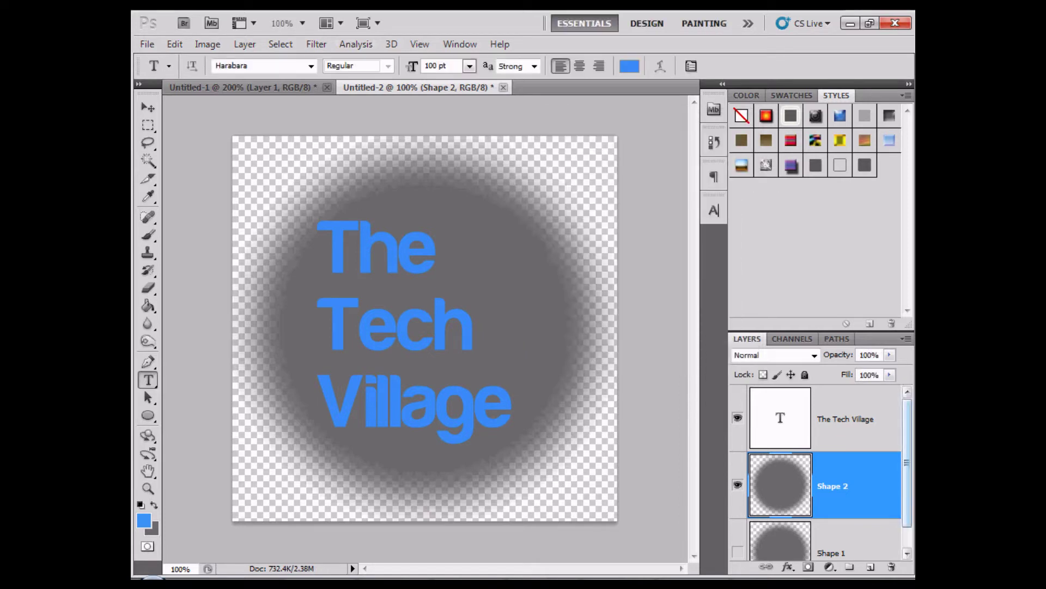
scroll(844, 495, "down", 1)
scroll(844, 495, "up", 1)
left_click(882, 441)
Give The Tech Village text layer a Drop Shadow, trying then removing a 32 px bevel.
right_click(882, 440)
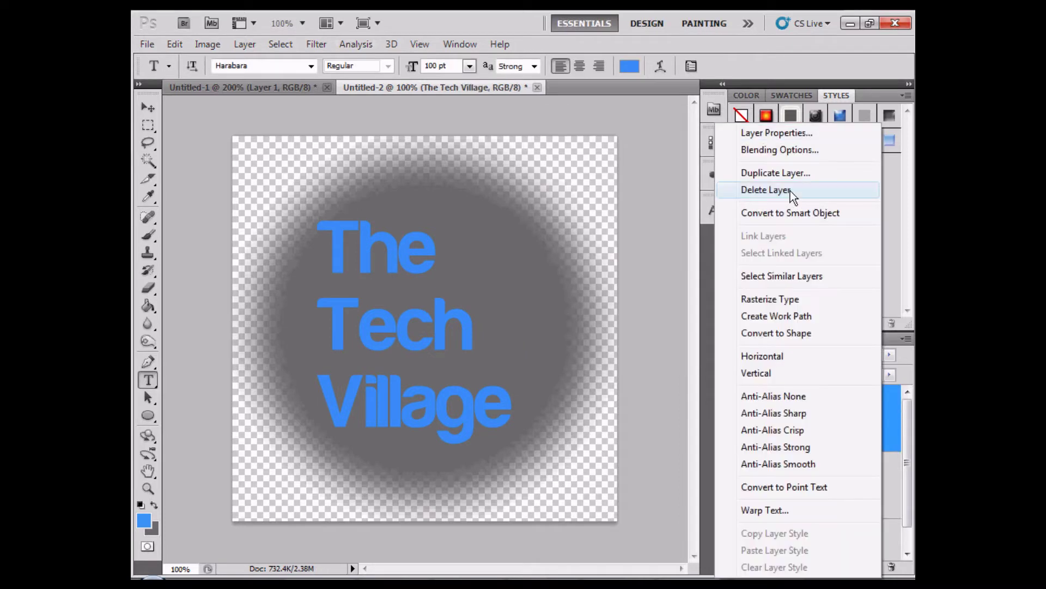
left_click(788, 152)
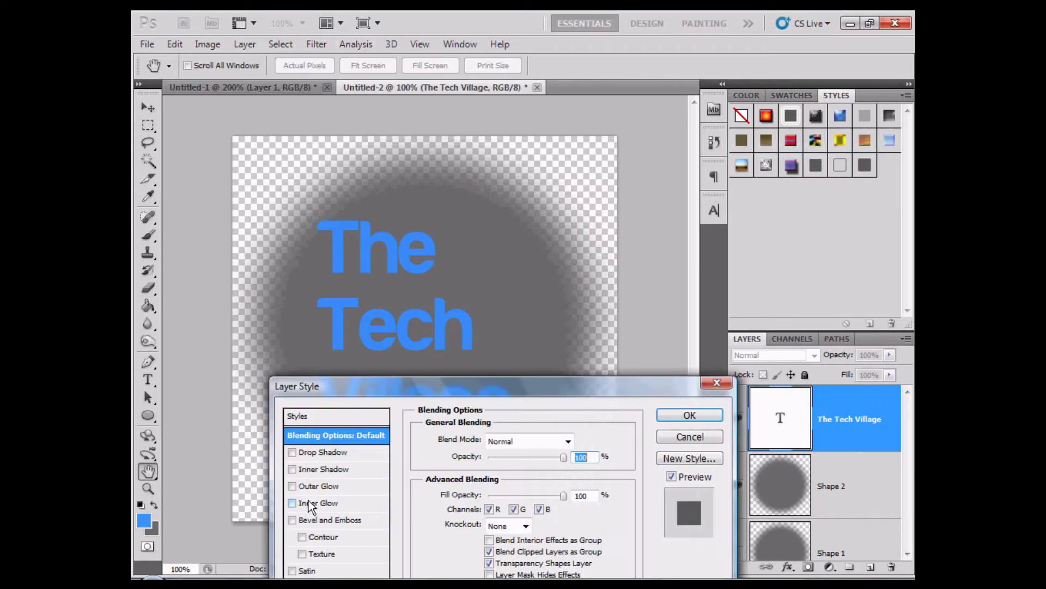
left_click_drag(341, 399, 654, 175)
left_click(619, 226)
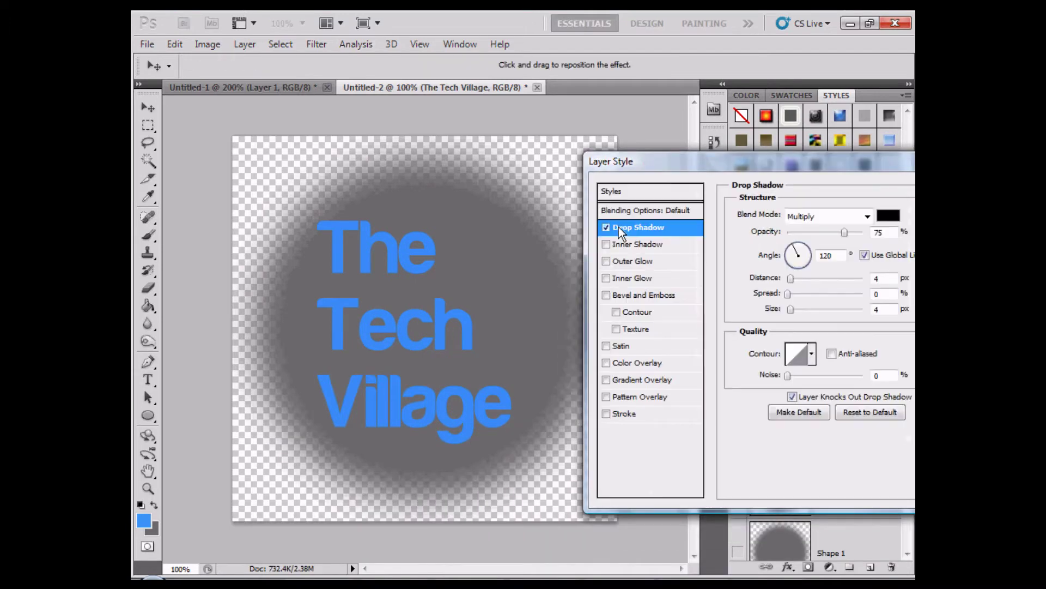
left_click(623, 298)
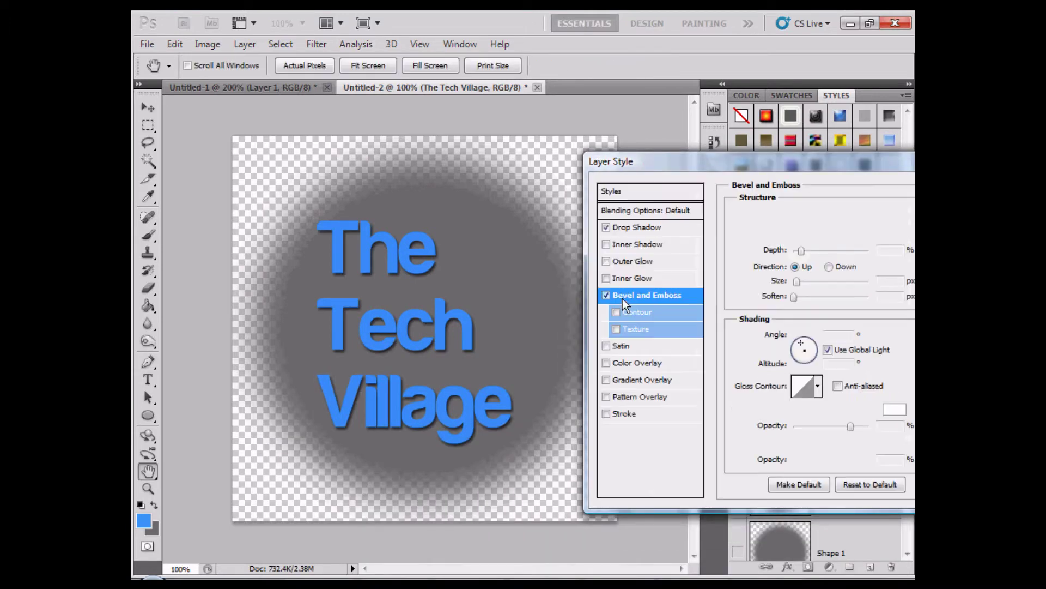
left_click_drag(797, 281, 793, 252)
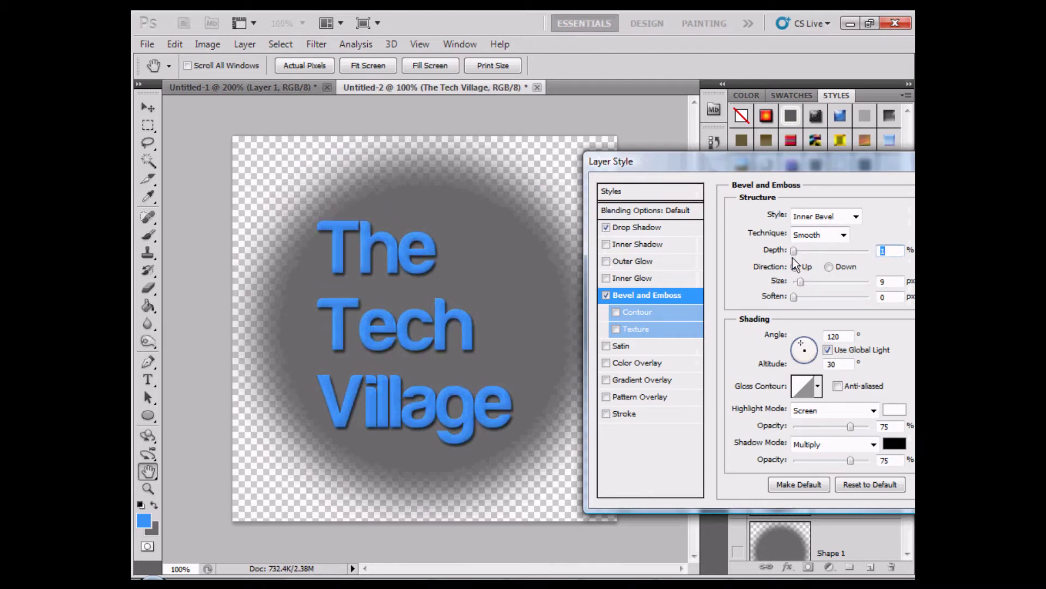
left_click(606, 294)
left_click_drag(662, 174, 444, 171)
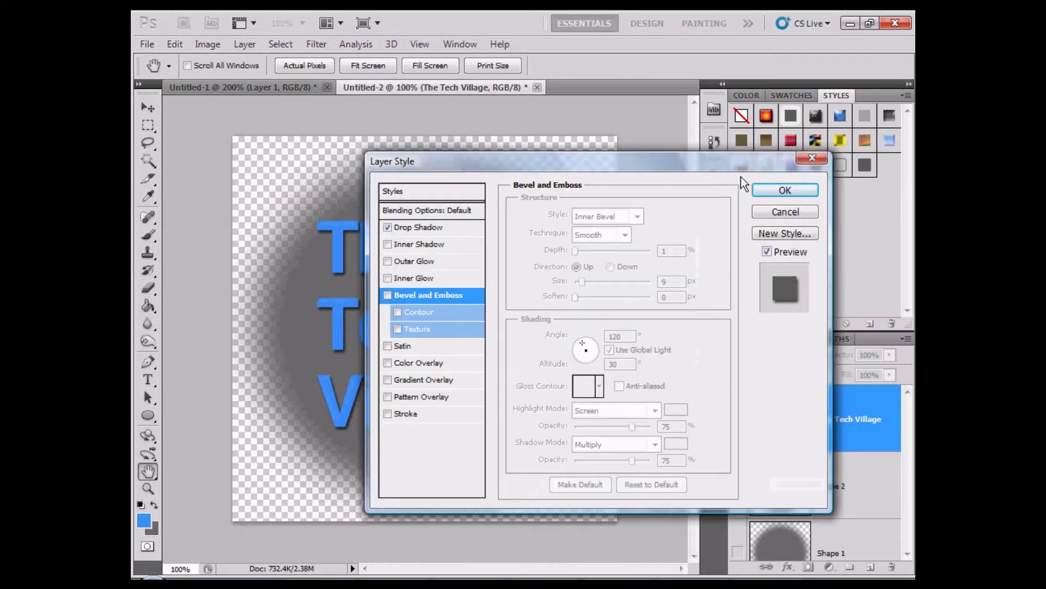
left_click(769, 193)
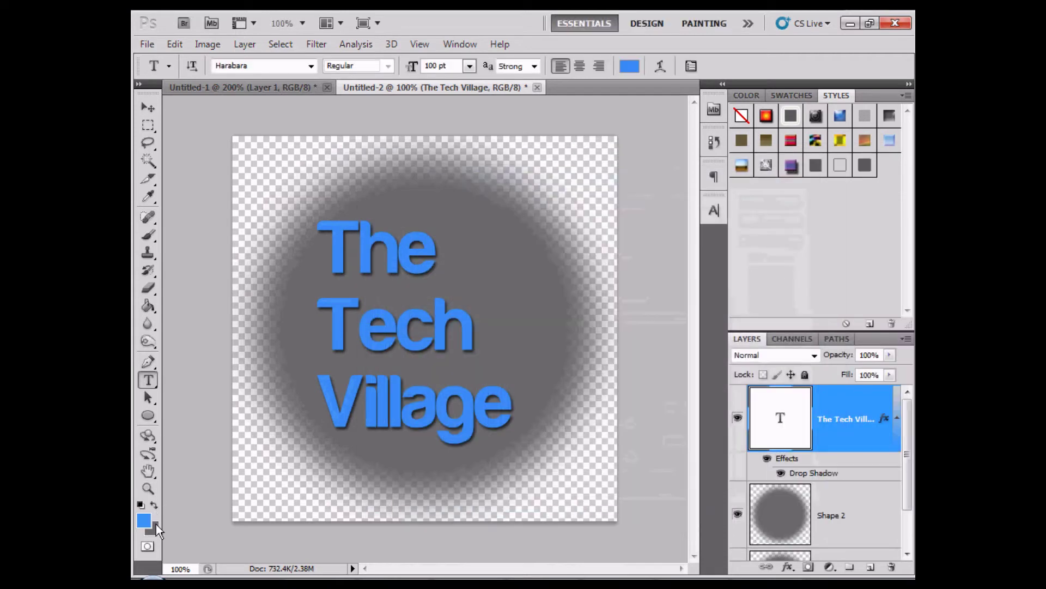
Set white as the background colour and turn 'illage' in Village white.
left_click(152, 527)
left_click(444, 161)
left_click(797, 150)
key("t")
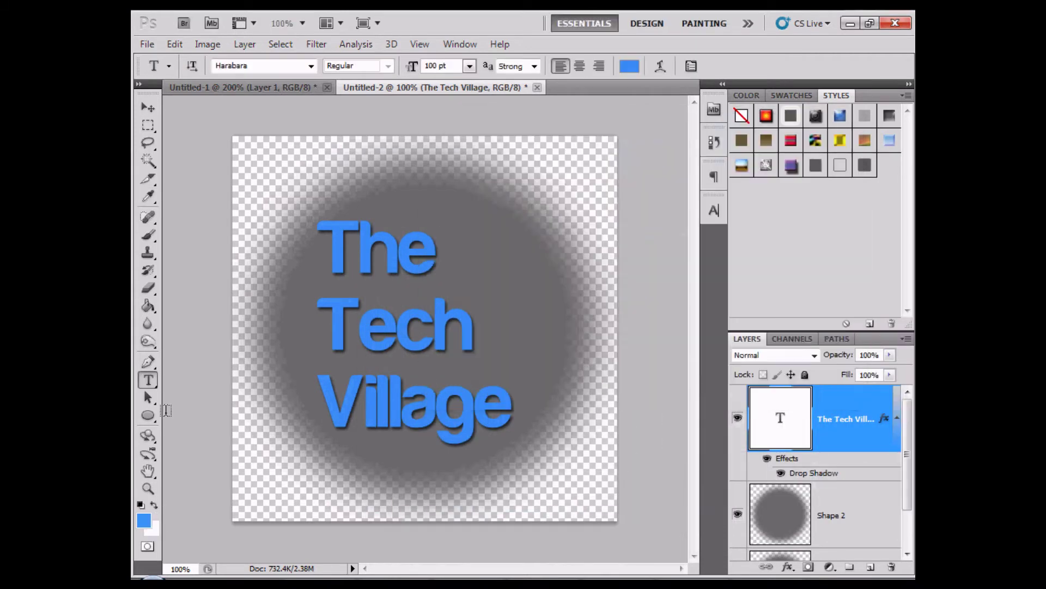
left_click_drag(514, 416, 360, 409)
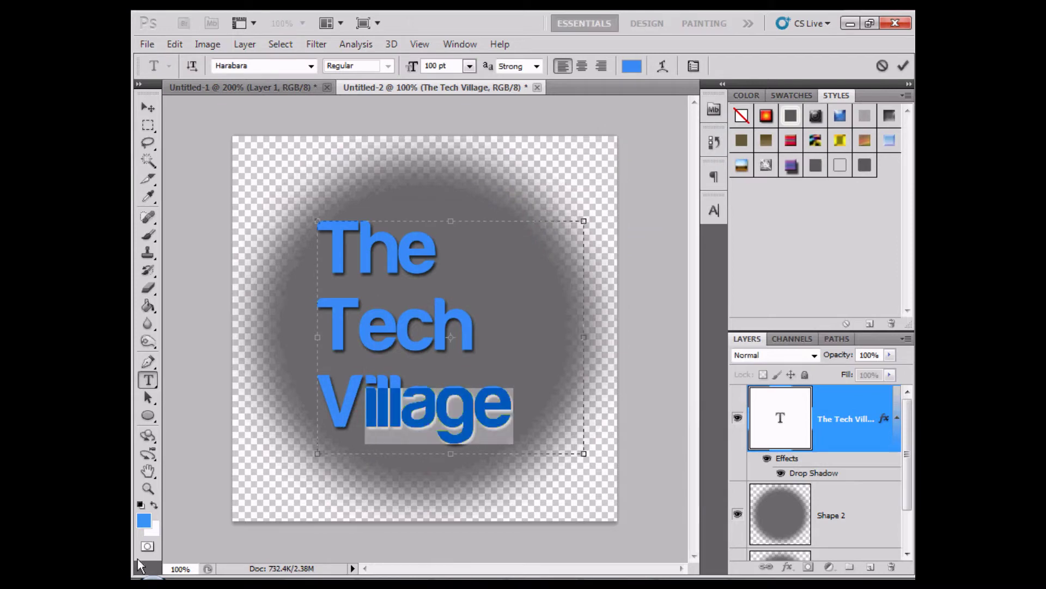
left_click(155, 505)
left_click(147, 127)
Make 'ech' in Tech and 'he' in The white, then commit the text.
left_click(148, 380)
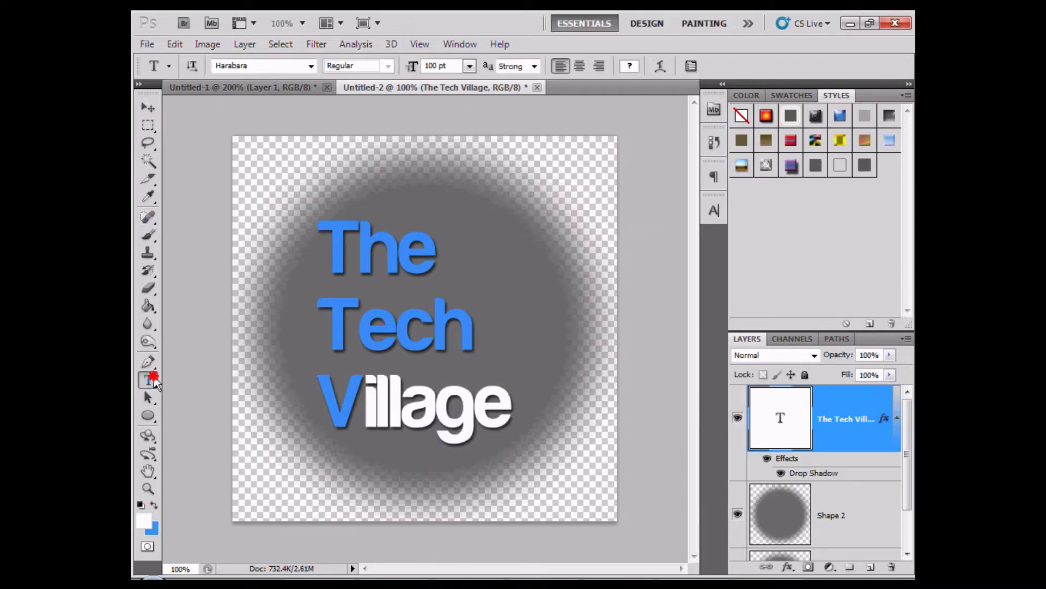
left_click_drag(473, 339, 369, 339)
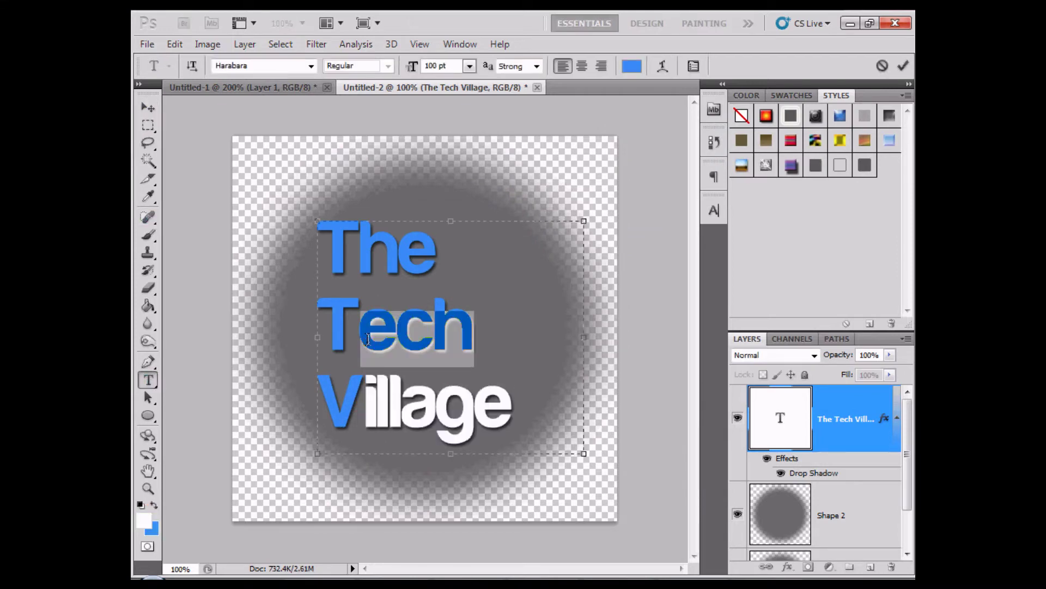
left_click(143, 520)
left_click(797, 150)
left_click_drag(497, 252, 354, 256)
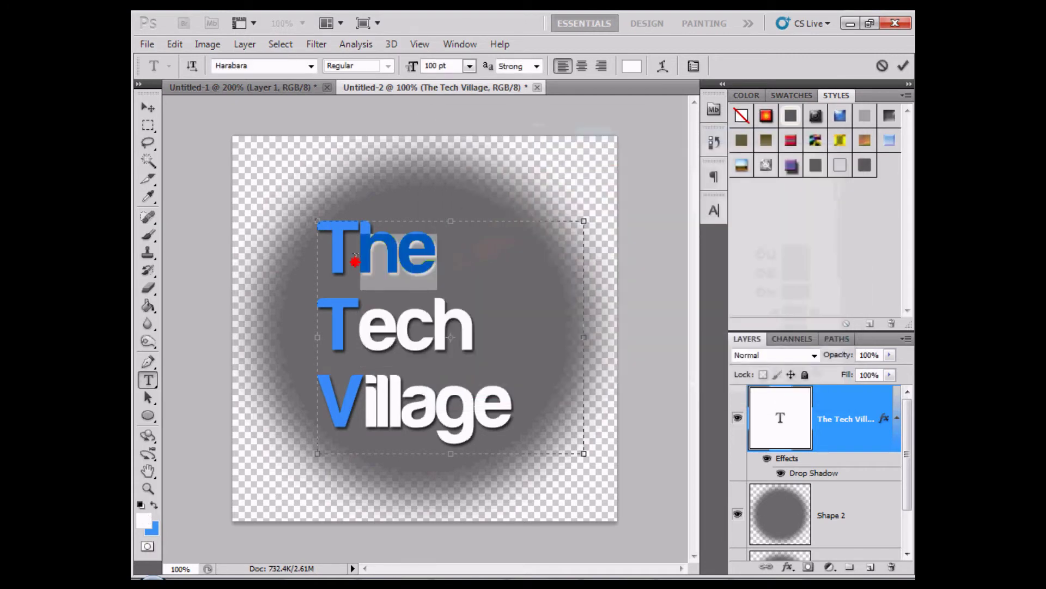
left_click(143, 520)
left_click(151, 126)
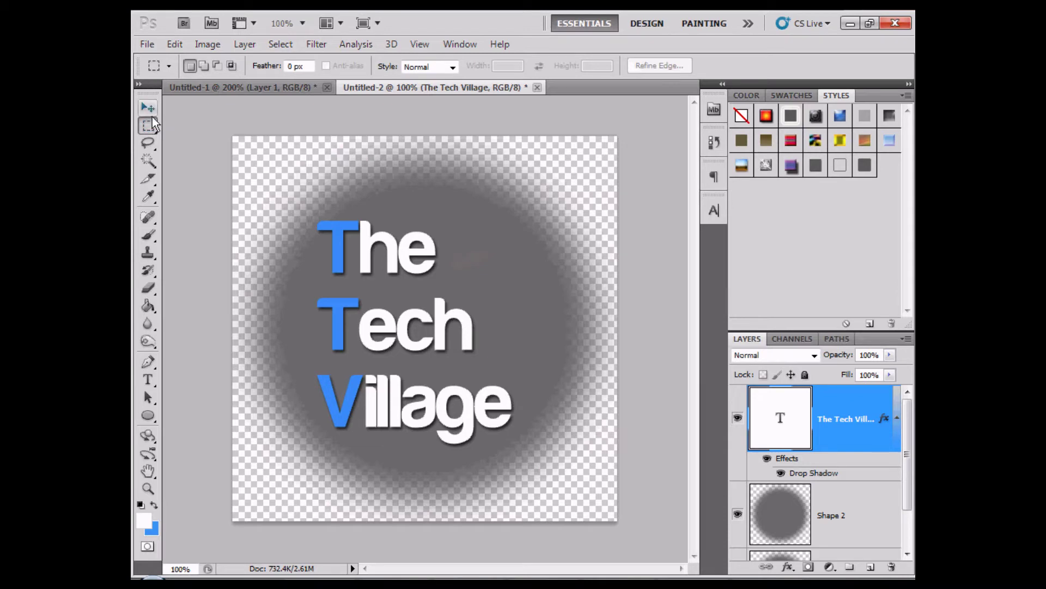
Save the logo as favicon.png in PNG format, accepting the default PNG options.
left_click(148, 44)
left_click(207, 276)
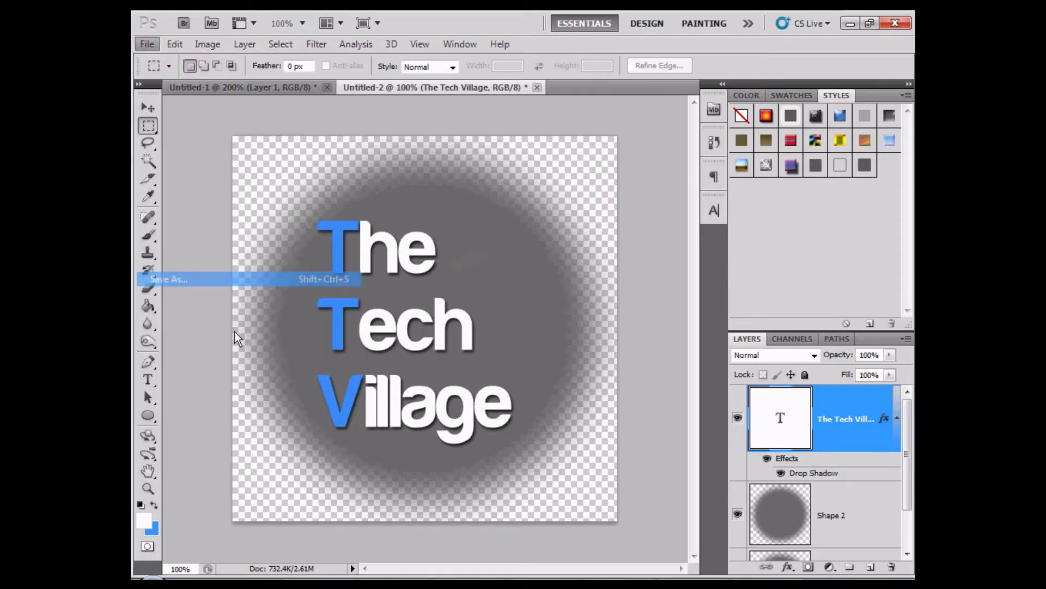
type("favic")
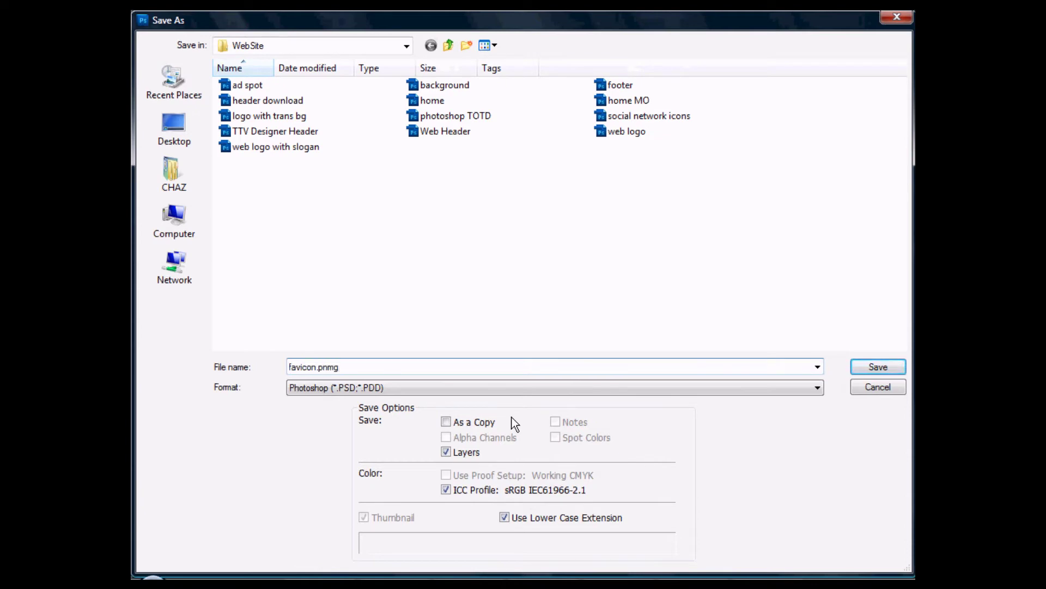
type("on.png")
left_click(476, 388)
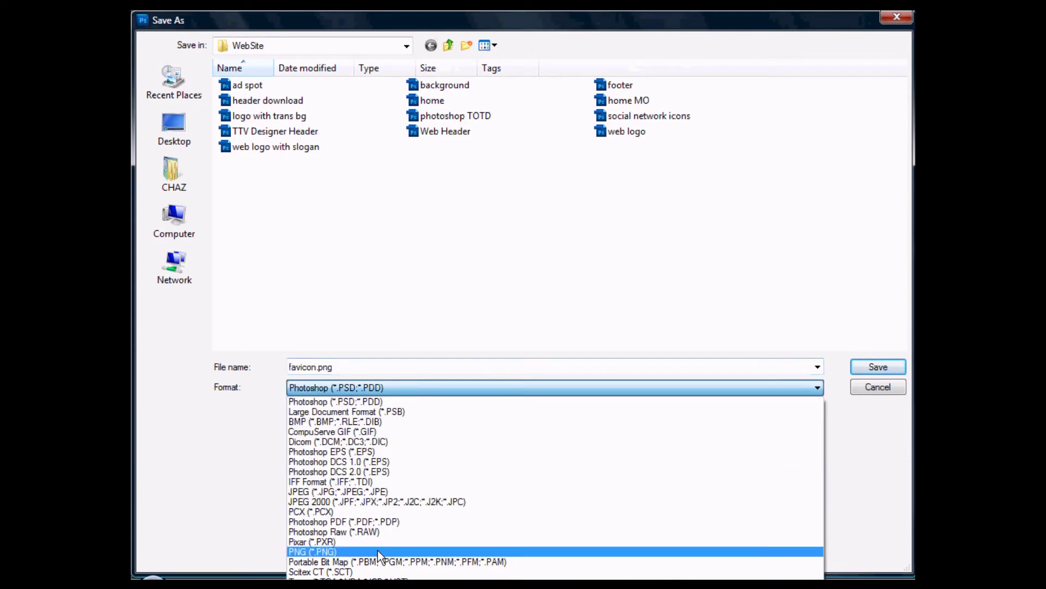
left_click(348, 552)
left_click(356, 364)
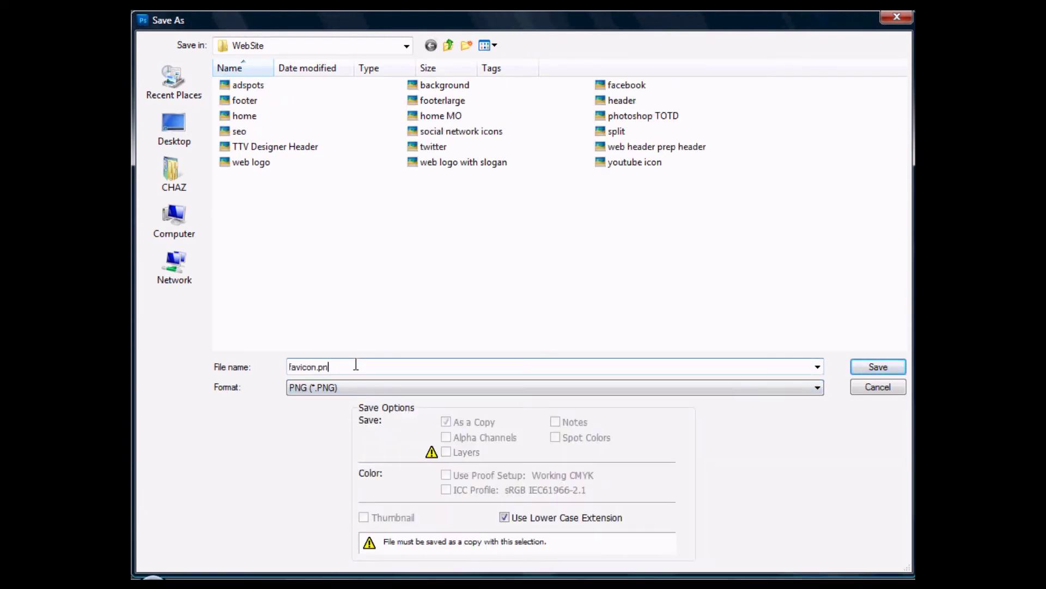
key("Return")
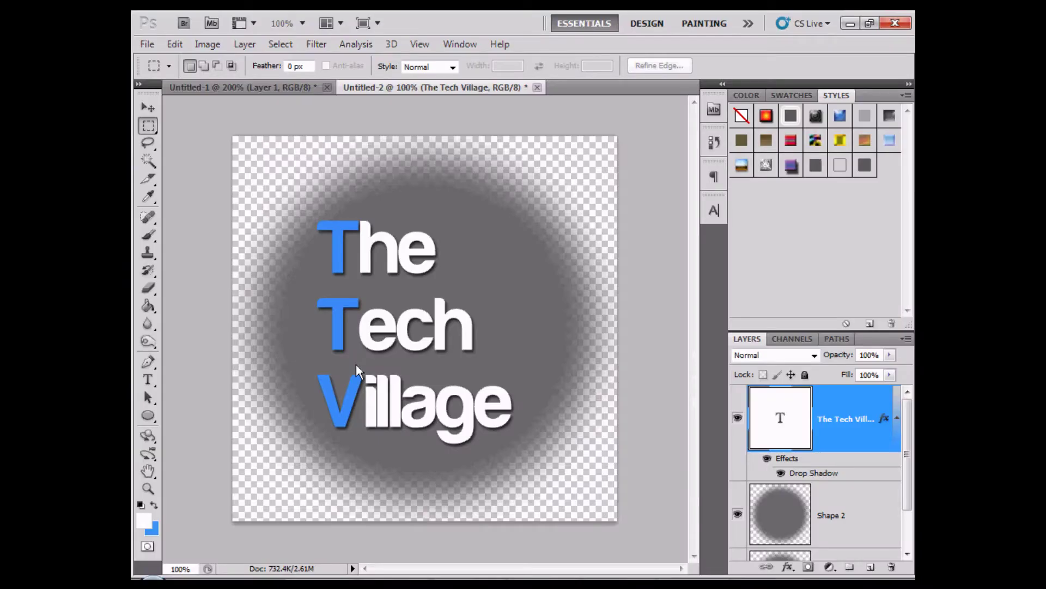
key("Return")
Save the layered logo as favicon.psd in Photoshop format.
left_click(148, 44)
left_click(163, 278)
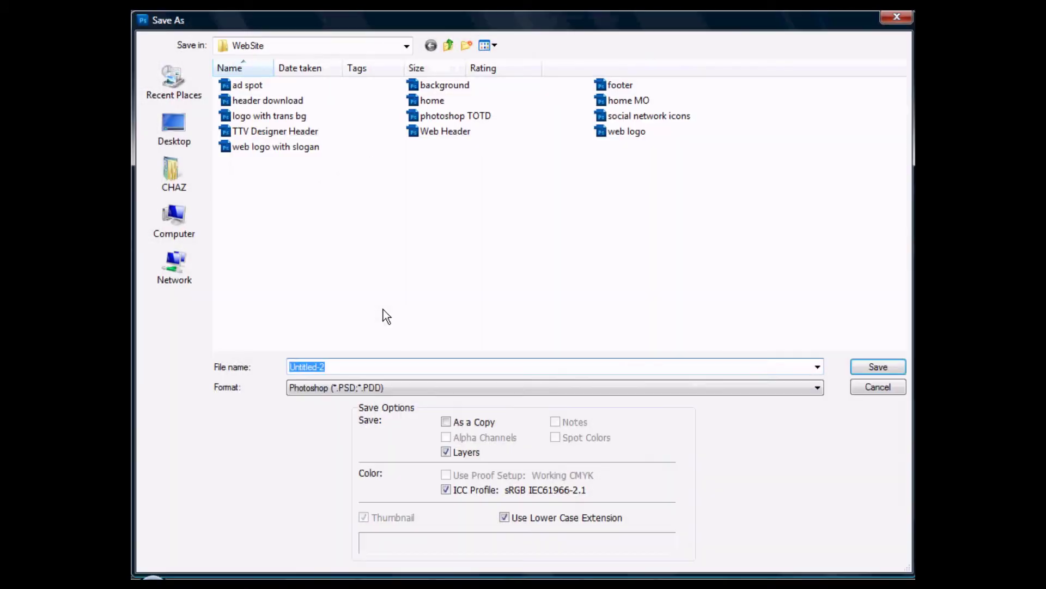
type("fa")
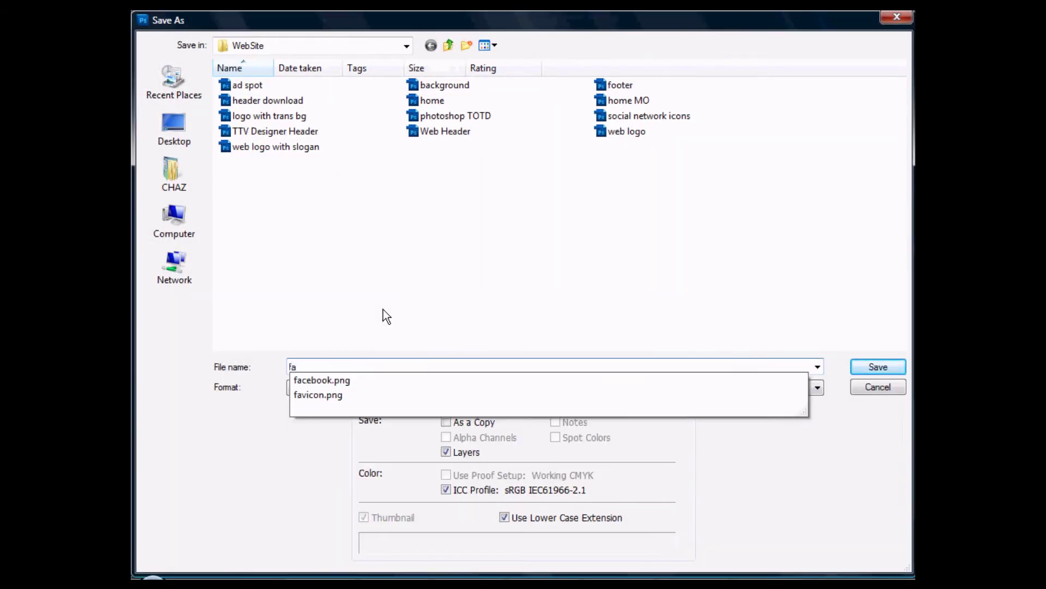
type("vicon")
left_click(384, 309)
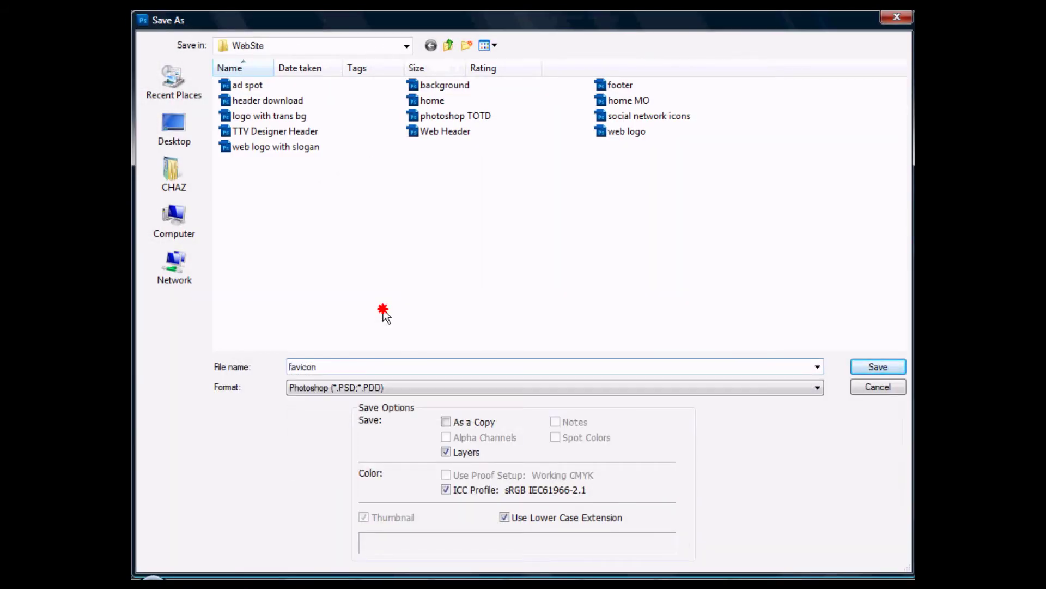
key("Return")
key("Return")
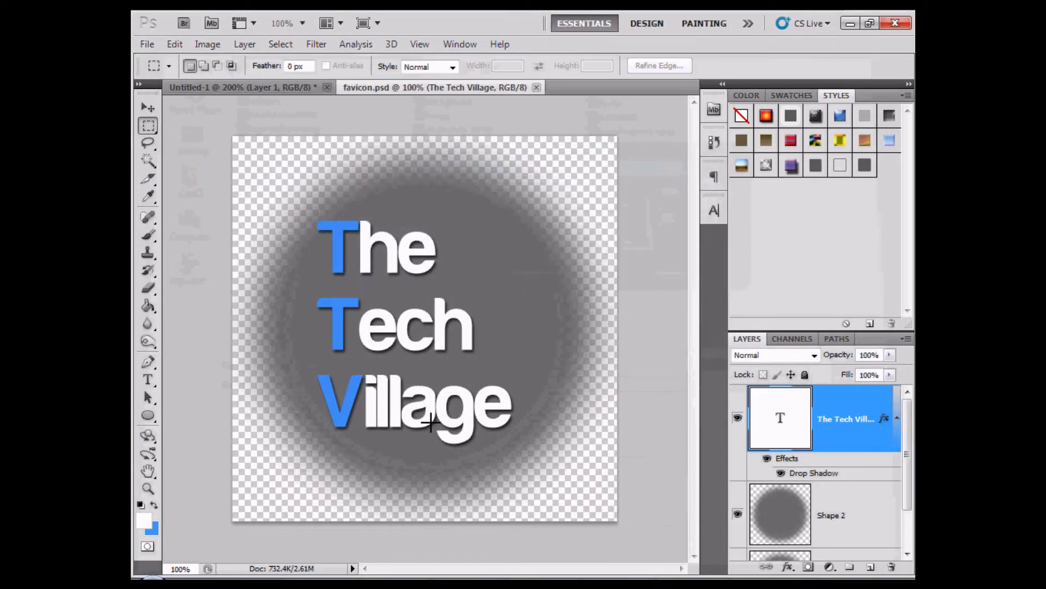
In Chrome's ConvertICO page, pick favicon.png from TheTechVillage > TTV Remake > WebSite for upload.
key("alt+Tab")
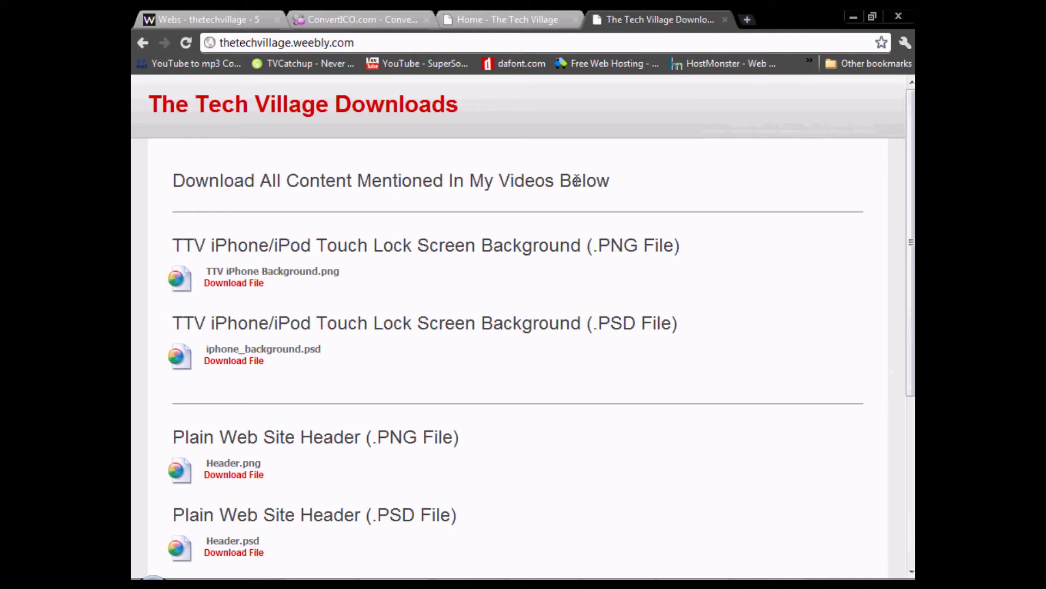
left_click(360, 19)
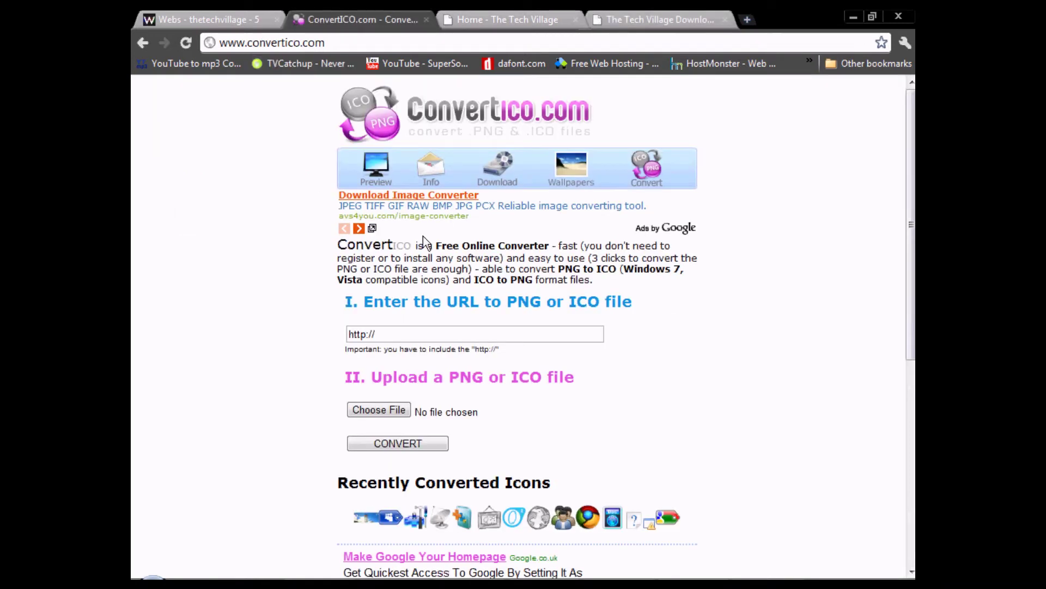
left_click(407, 414)
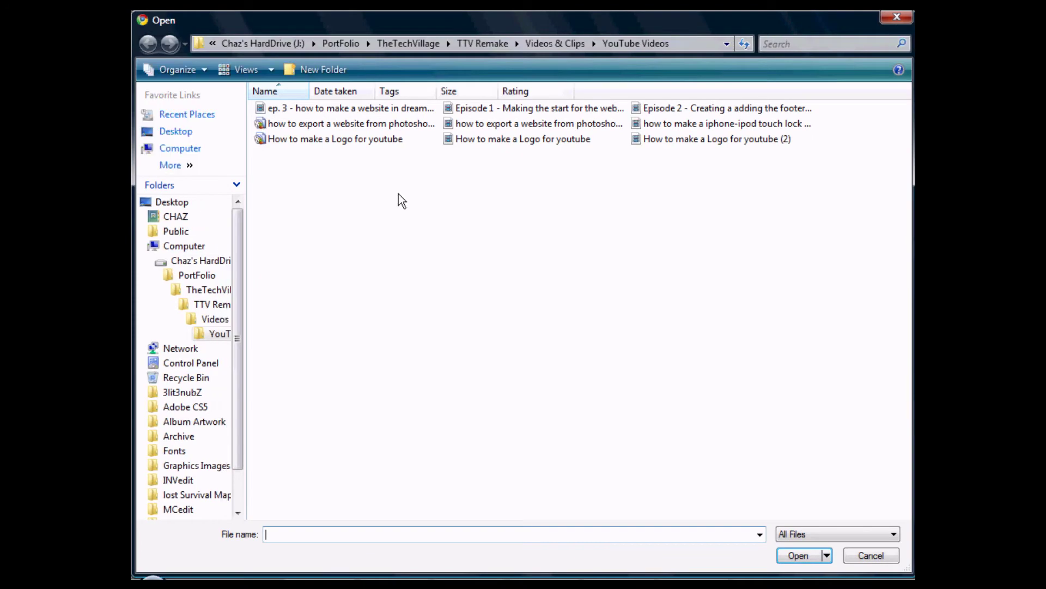
left_click(418, 43)
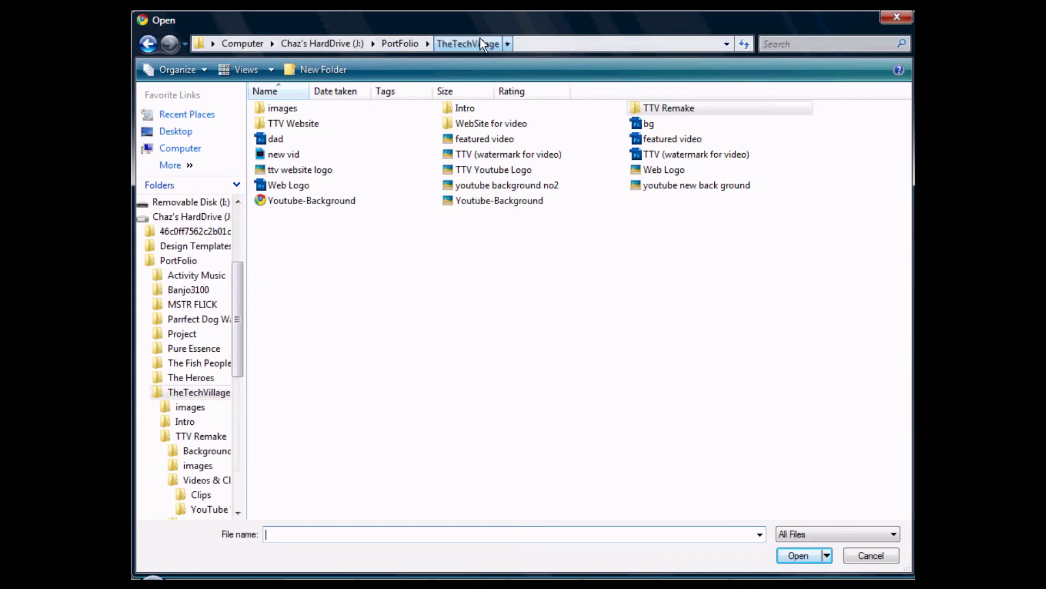
double_click(672, 108)
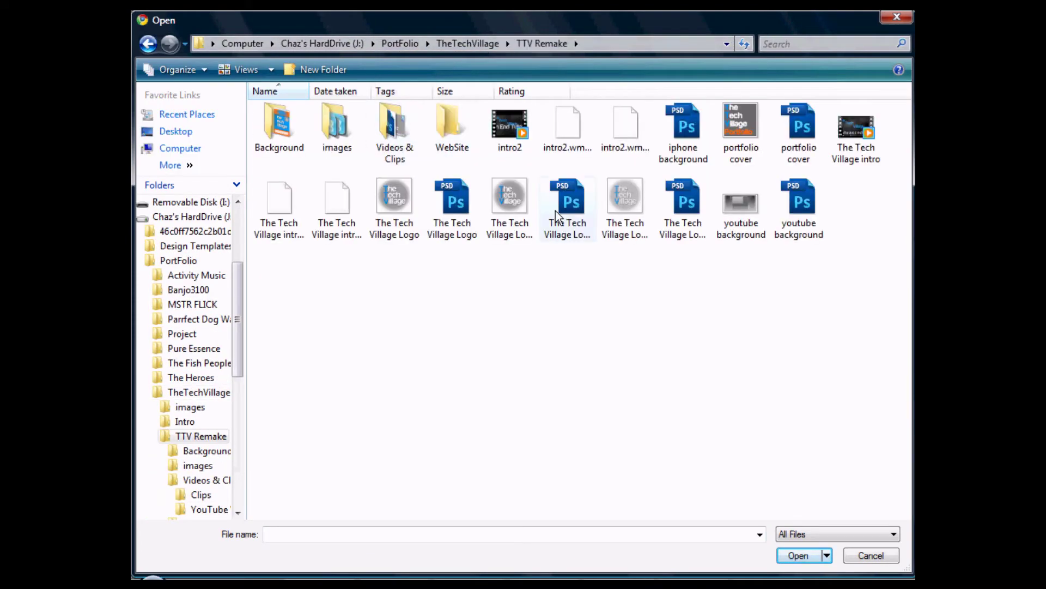
double_click(450, 124)
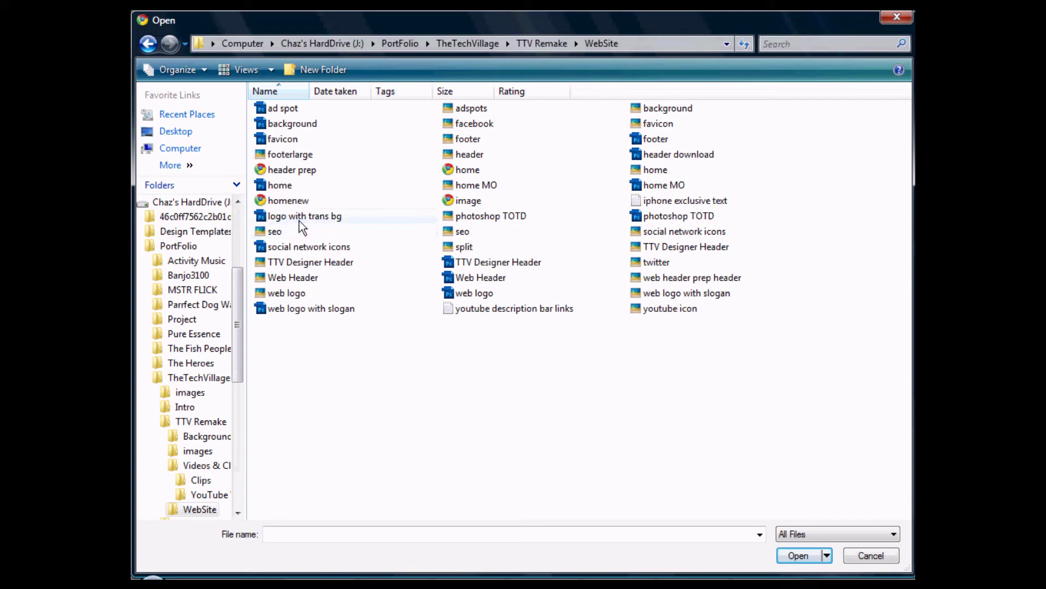
double_click(660, 124)
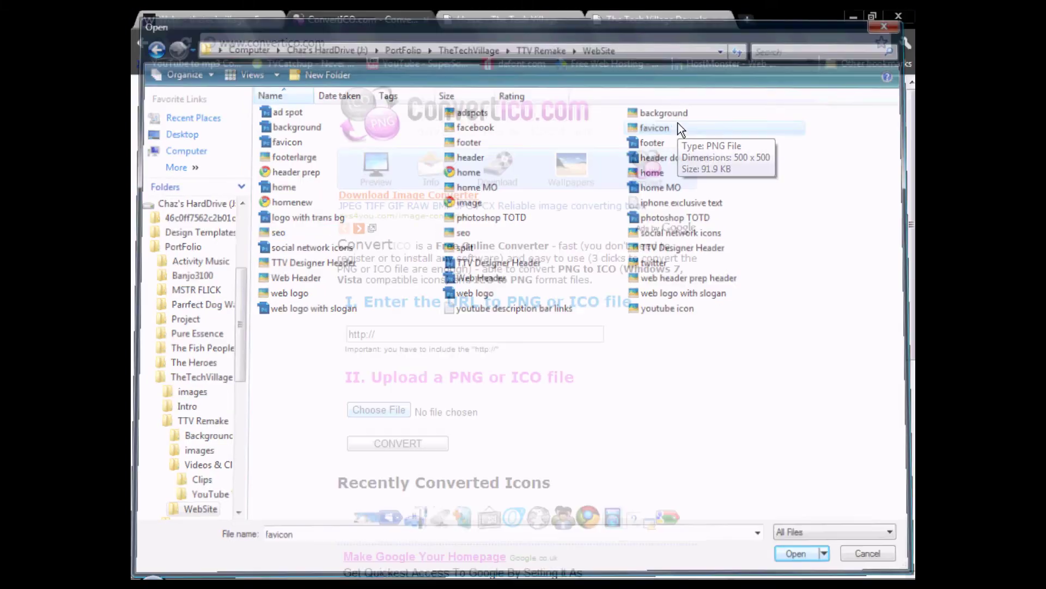
Convert favicon.png to a 256×256 favicon.ico and scroll the result page.
left_click(418, 444)
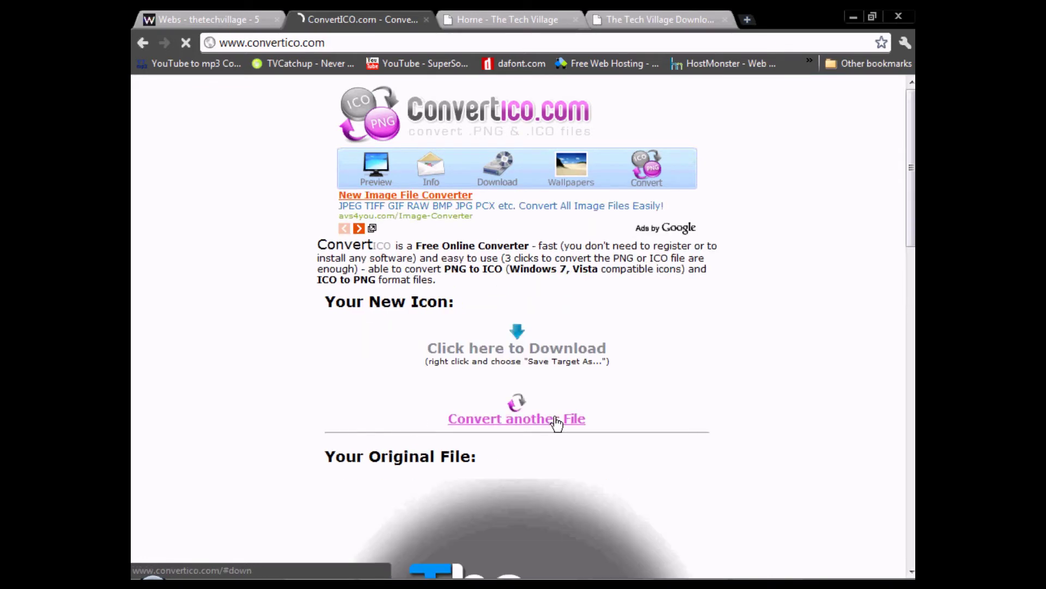
scroll(399, 271, "down", 5)
scroll(401, 278, "down", 4)
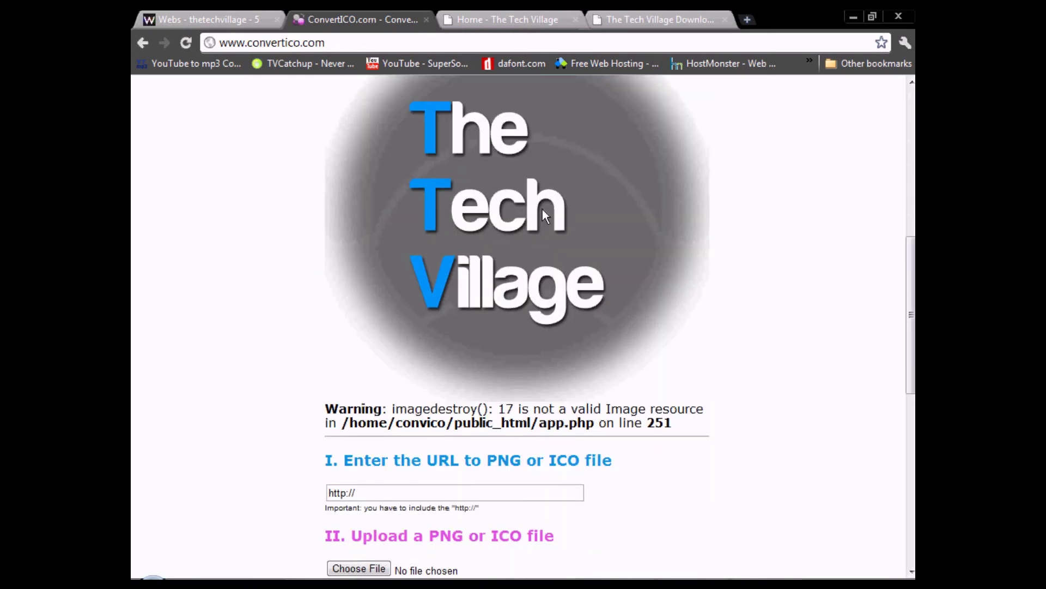
scroll(419, 311, "down", 1)
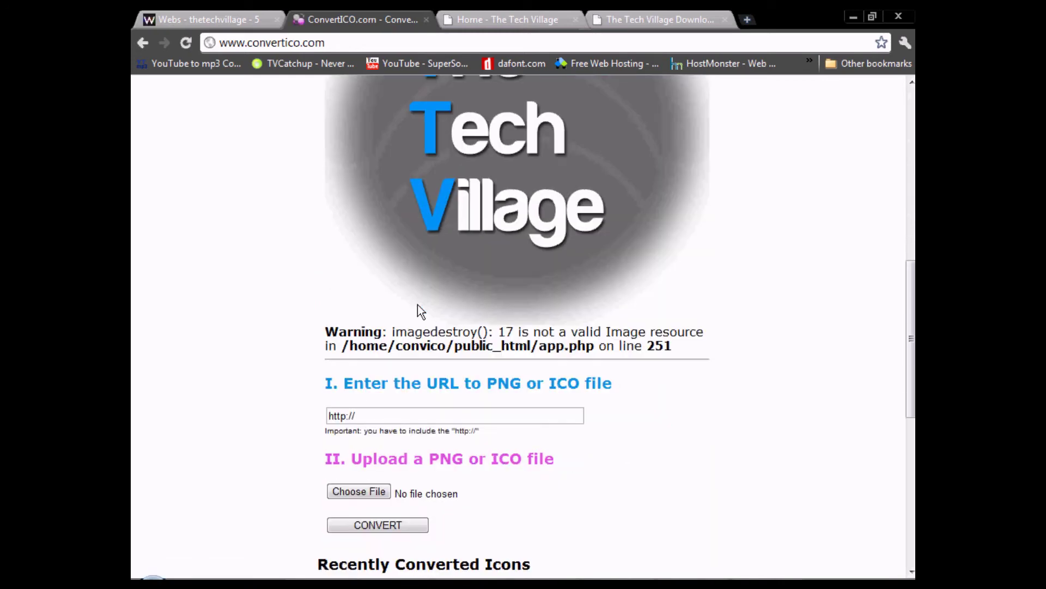
scroll(420, 311, "up", 8)
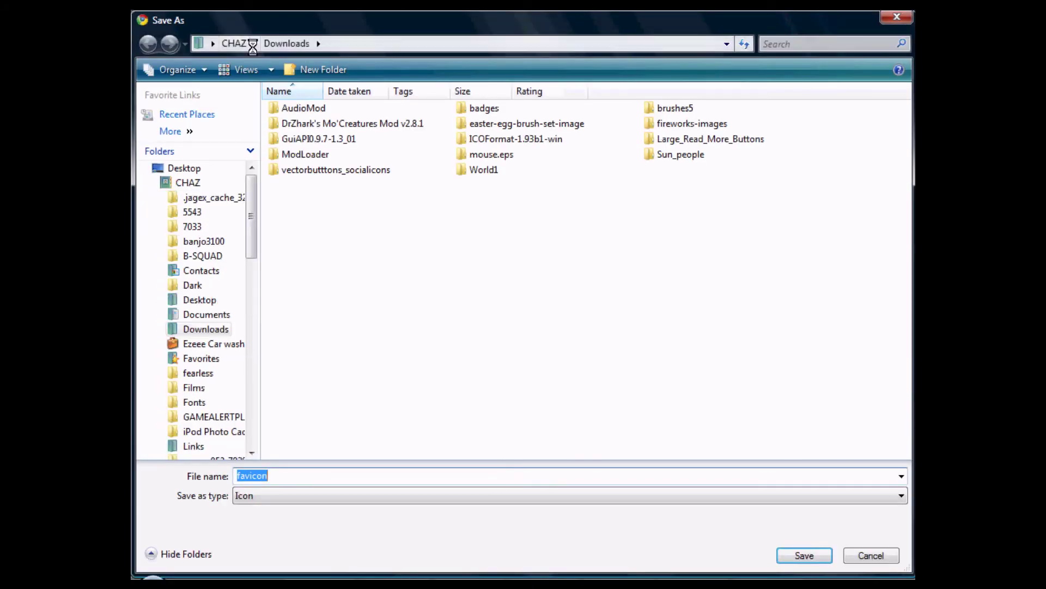
Download favicon.ico into PortFolio > TheTechVillage > TTV Remake > WebSite and dismiss the download notice.
scroll(224, 185, "up", 4)
left_click_drag(247, 195, 250, 411)
left_click(213, 359)
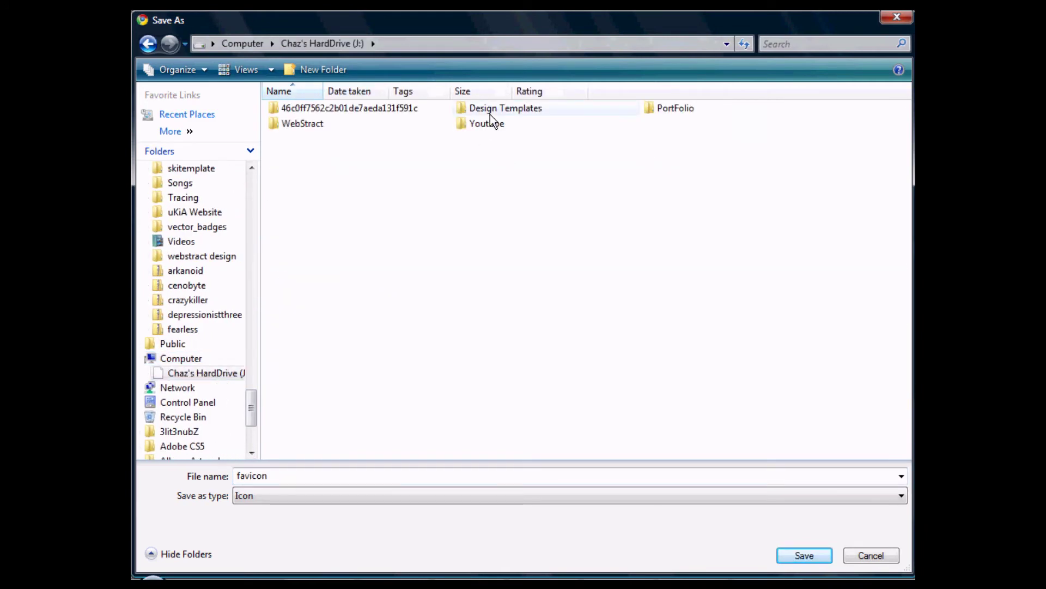
double_click(674, 109)
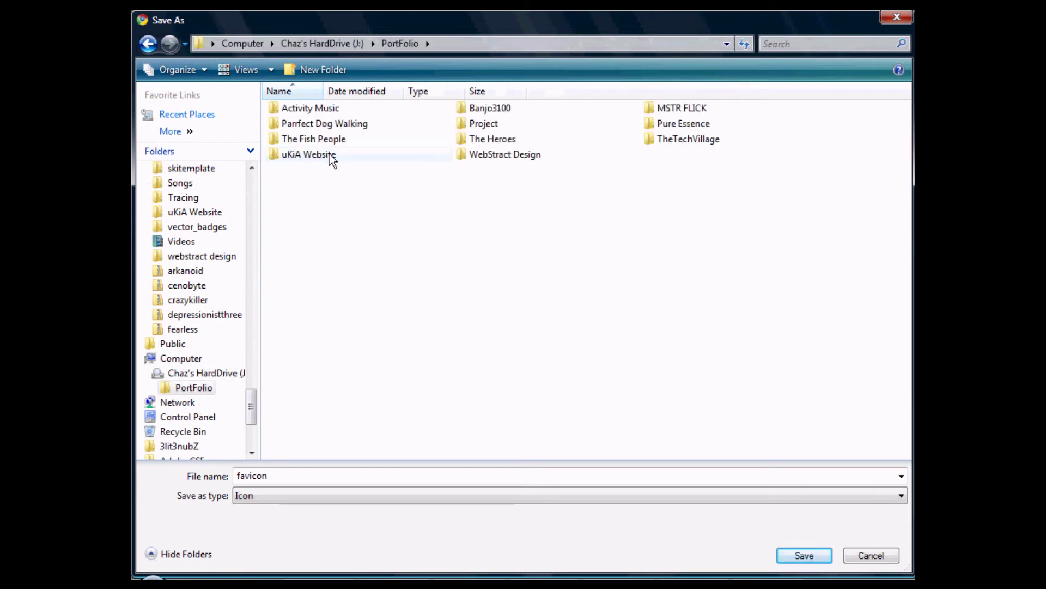
left_click(333, 155)
double_click(707, 144)
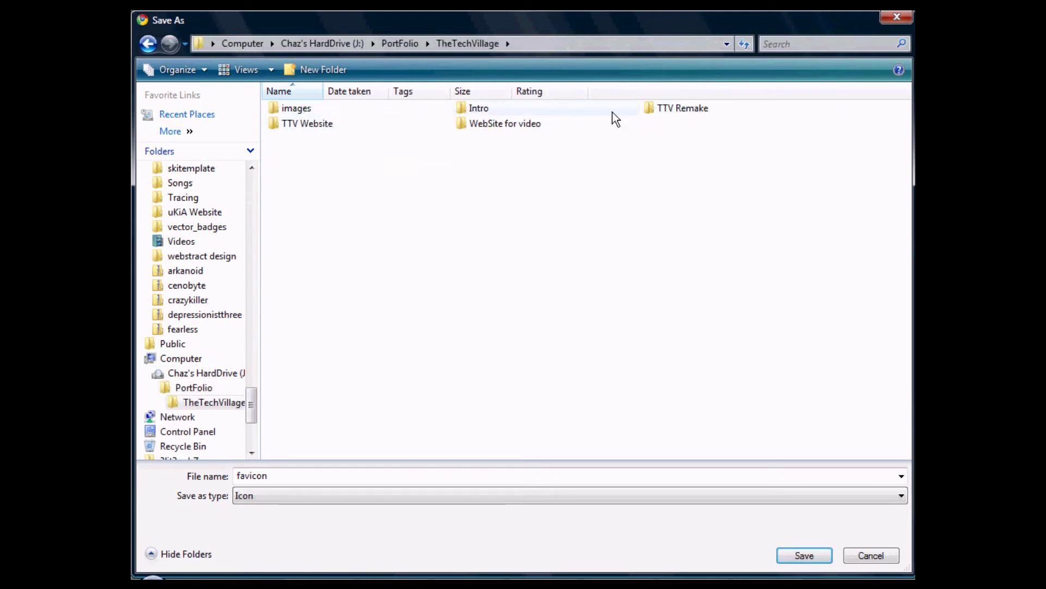
left_click(669, 111)
double_click(670, 109)
double_click(463, 128)
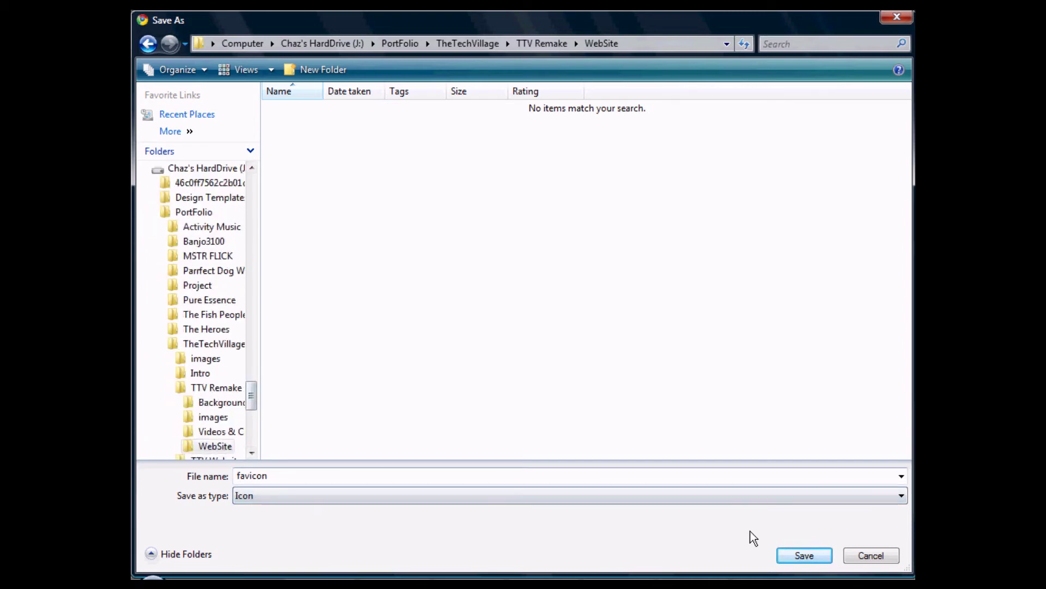
left_click(813, 555)
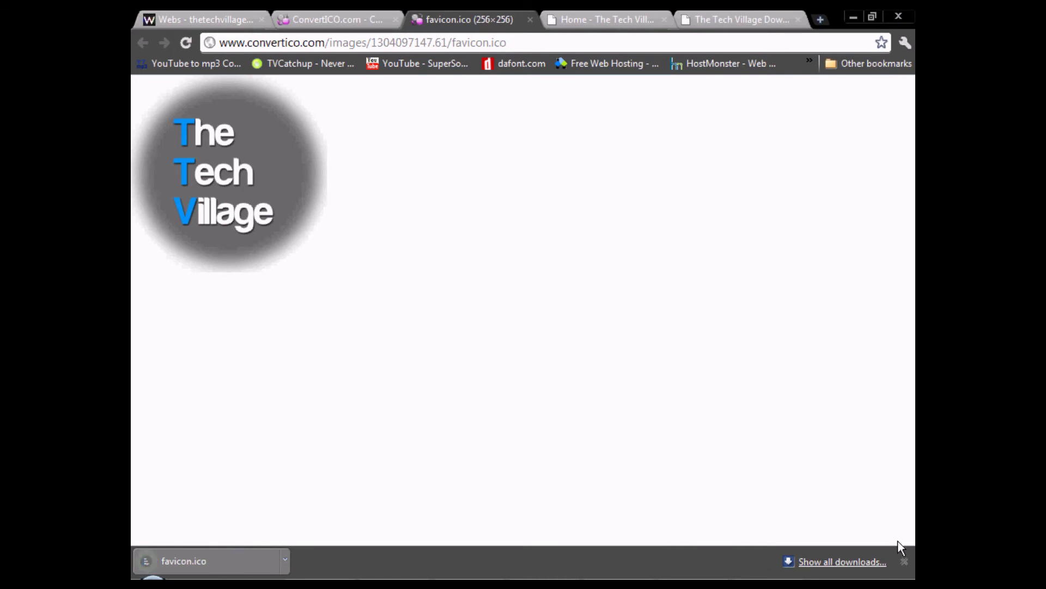
left_click(904, 561)
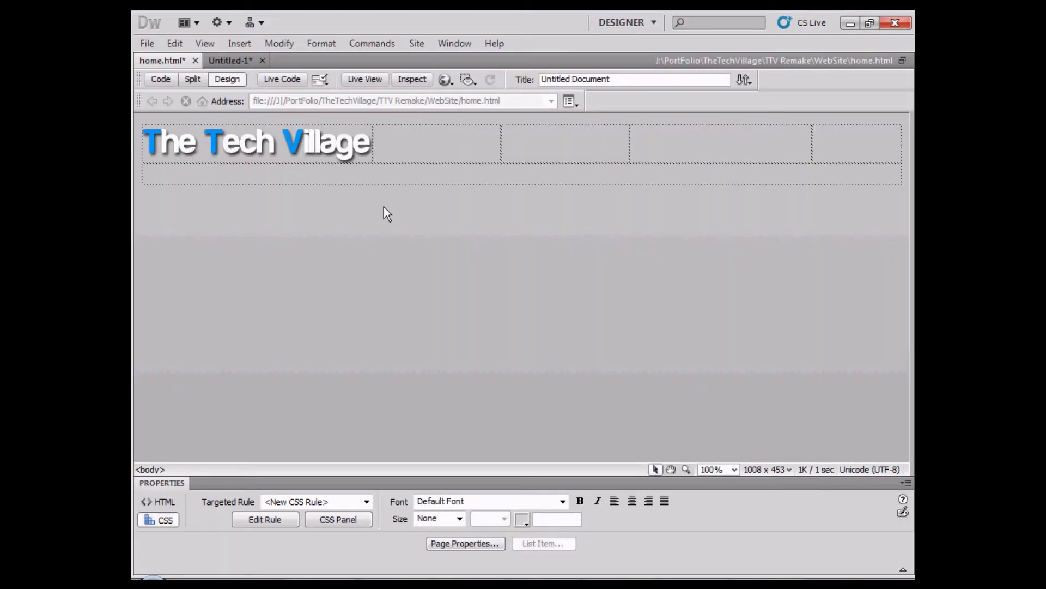
left_click(160, 131)
left_click(483, 345)
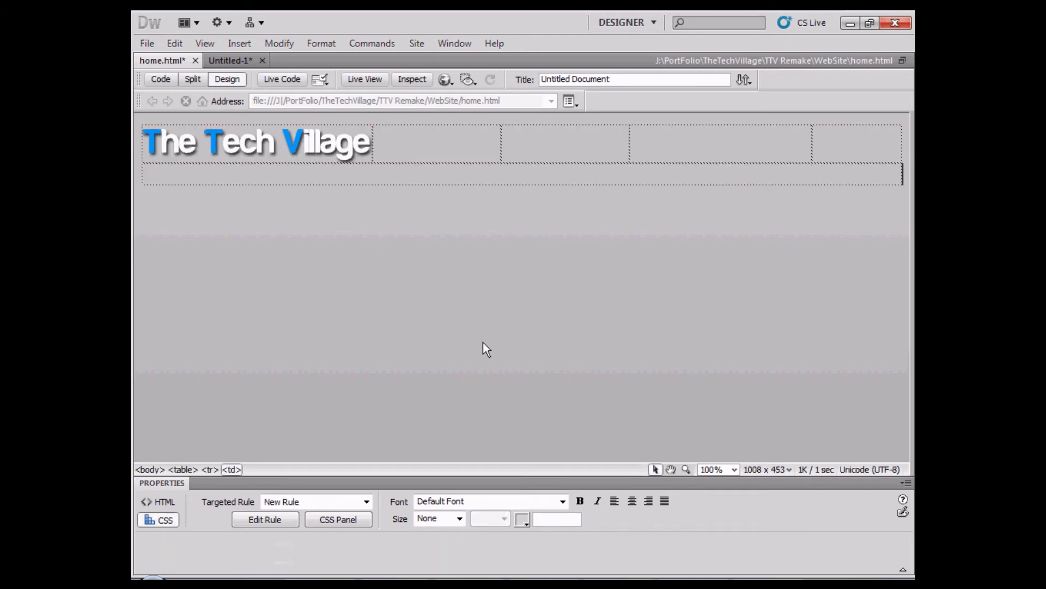
left_click(374, 78)
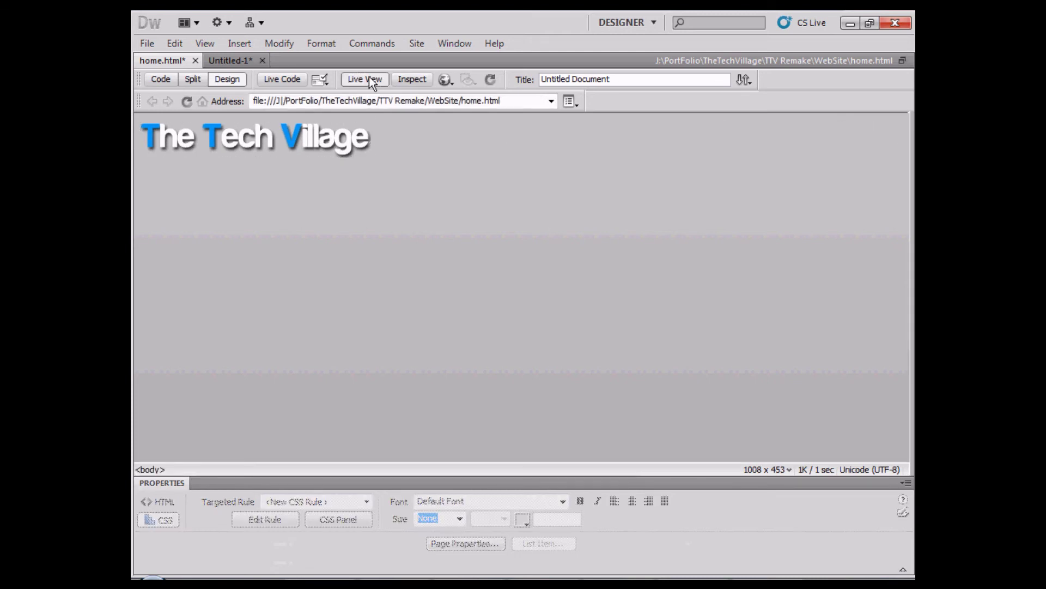
left_click(368, 77)
left_click(376, 145)
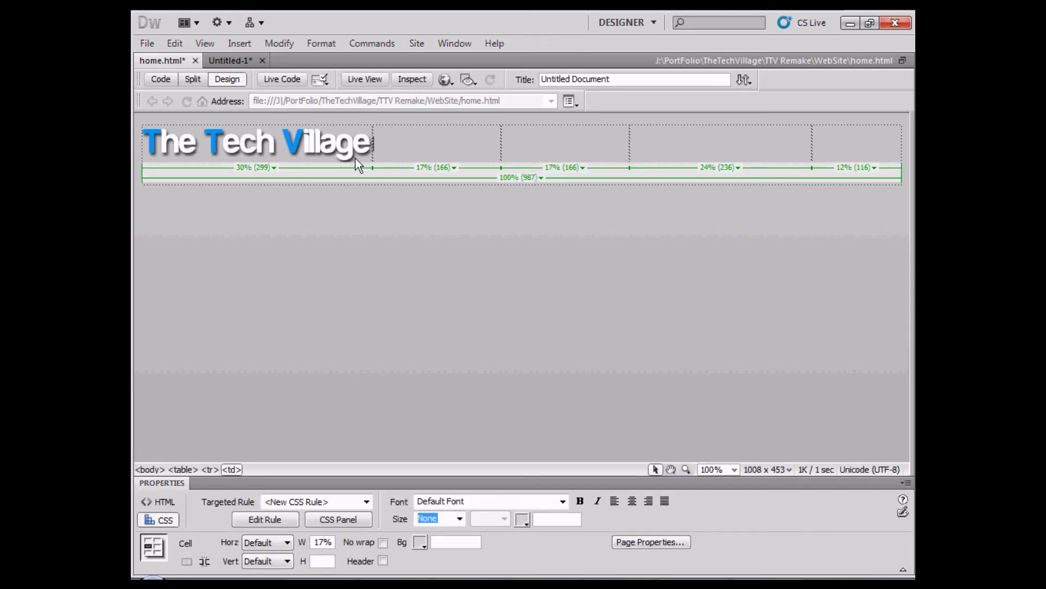
left_click(238, 60)
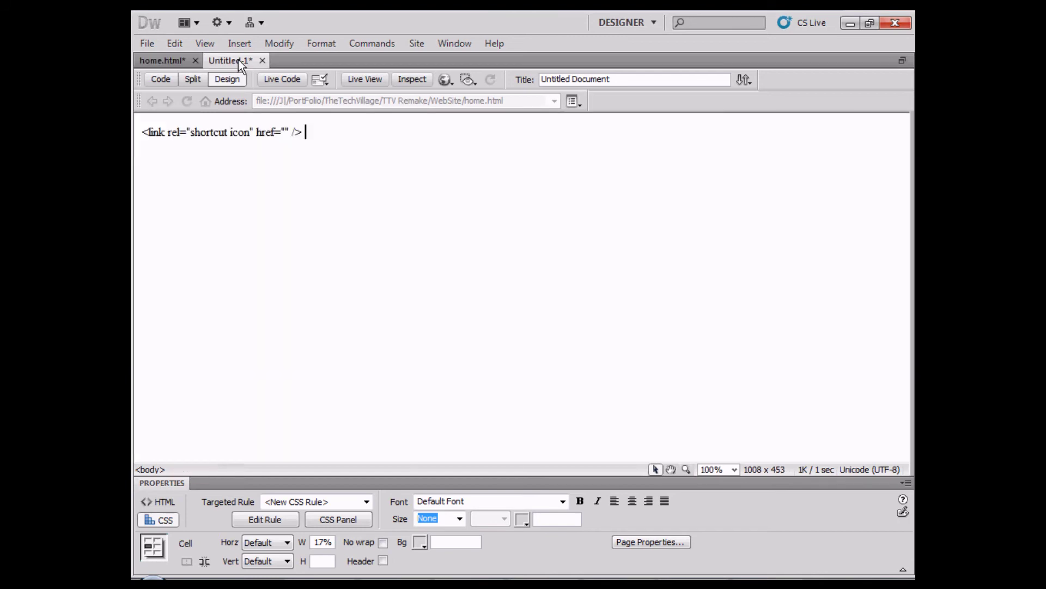
left_click_drag(314, 133, 147, 137)
key("ctrl+c")
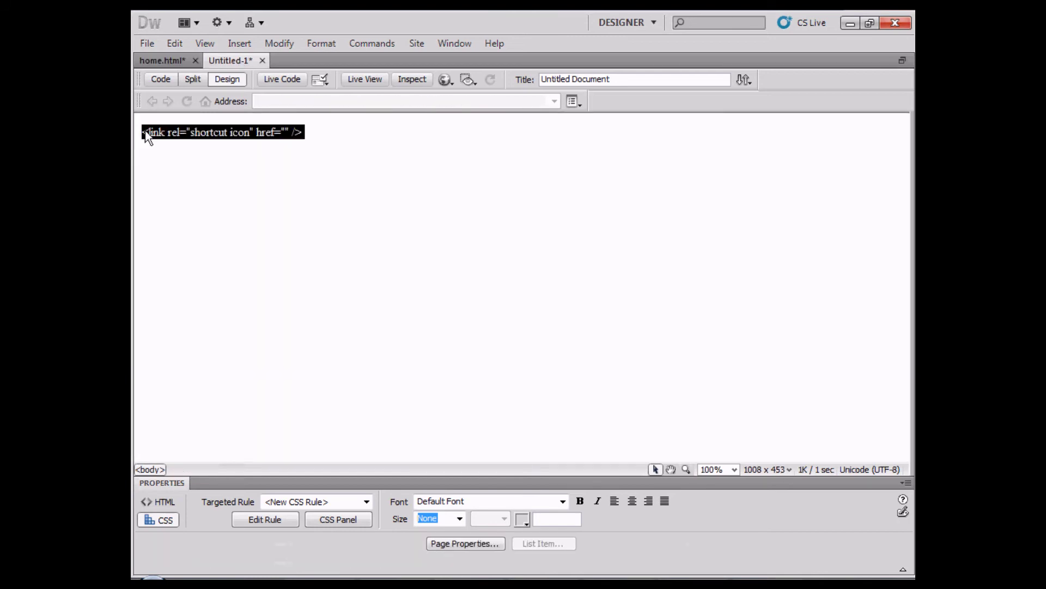
left_click(149, 61)
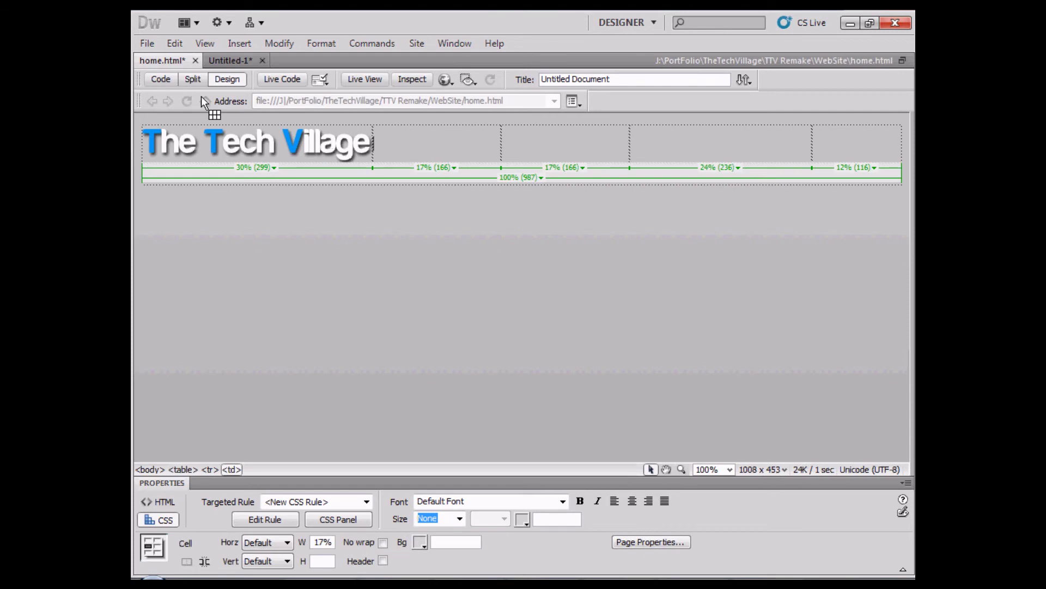
Add a shortcut icon link tag pointing to the ConvertICO favicon.ico URL below the title, then save home.html.
left_click(166, 78)
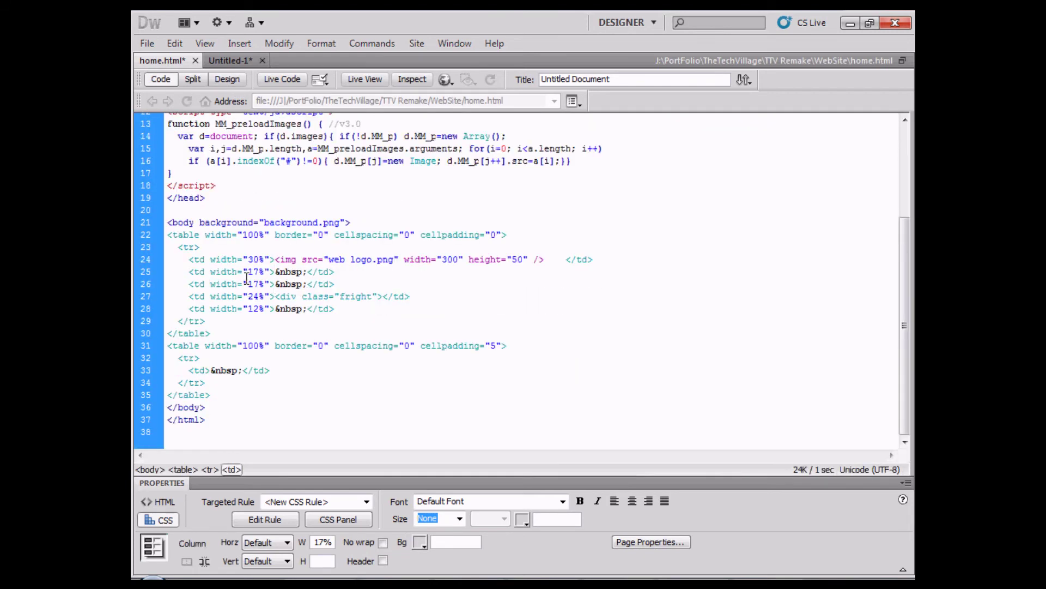
scroll(248, 276, "up", 4)
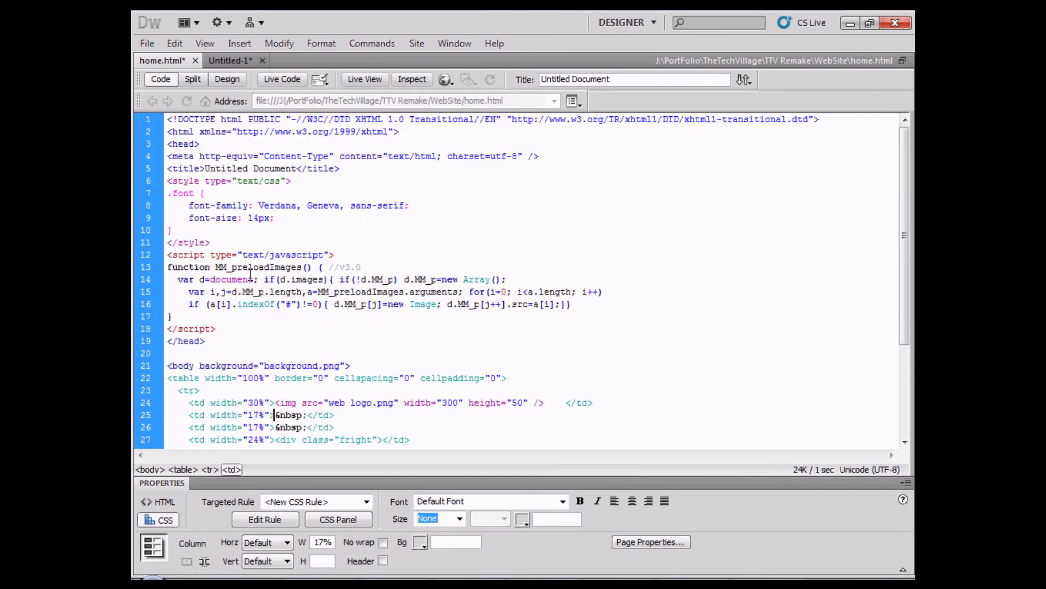
left_click(343, 169)
key("Return")
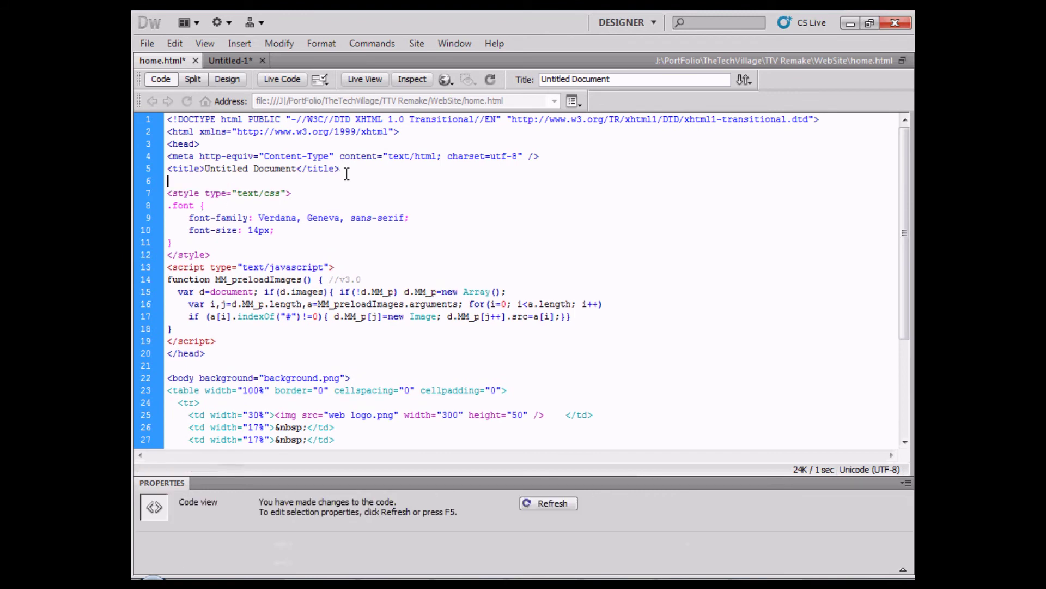
key("ctrl+v")
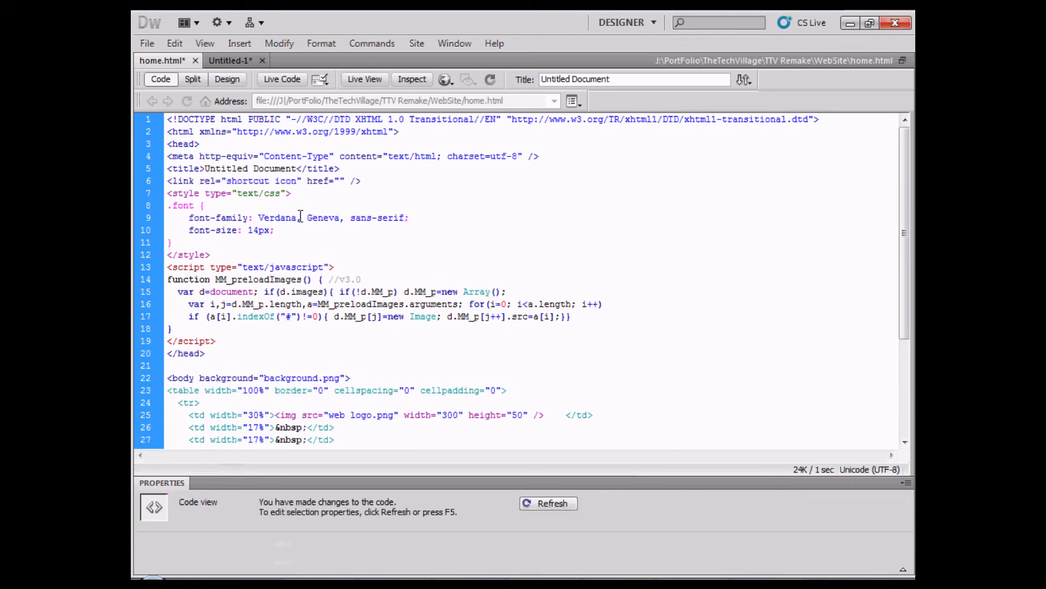
left_click(338, 182)
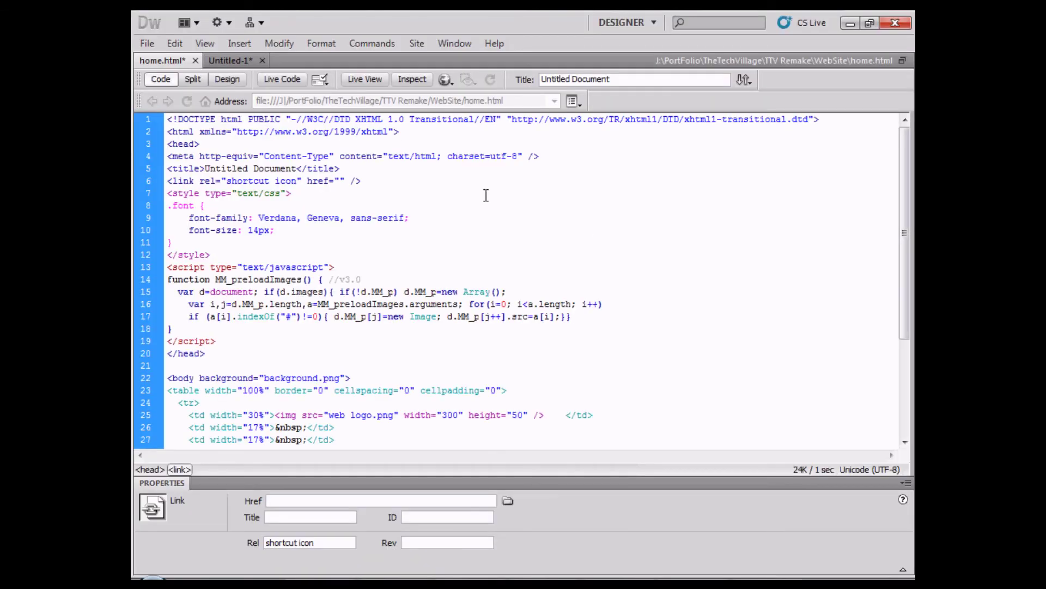
type("http://www.convertico.com/images/1304097147.61/favicon.ico")
left_click(493, 214)
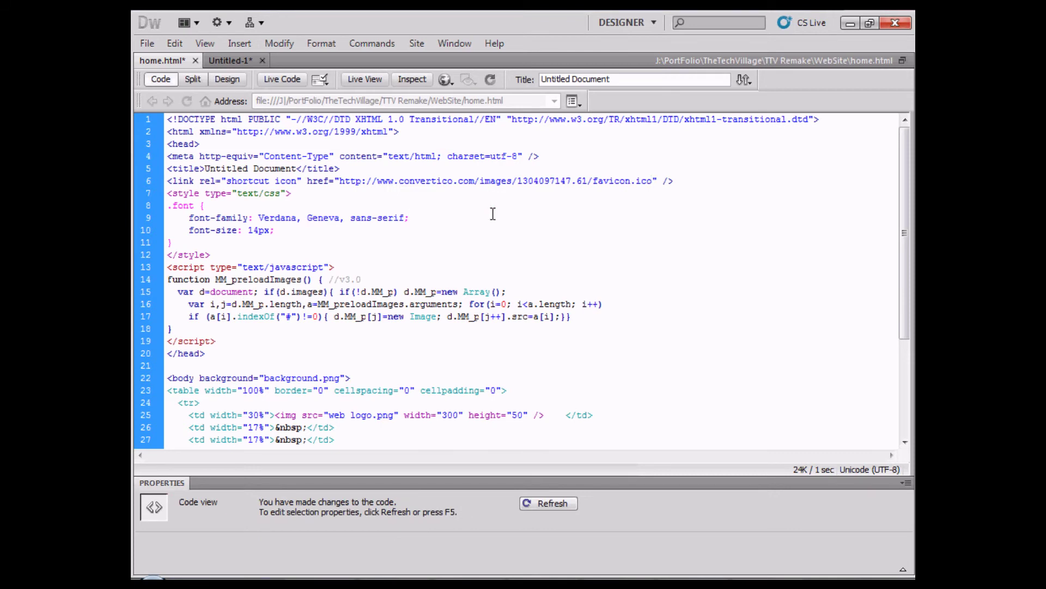
key("ctrl+s")
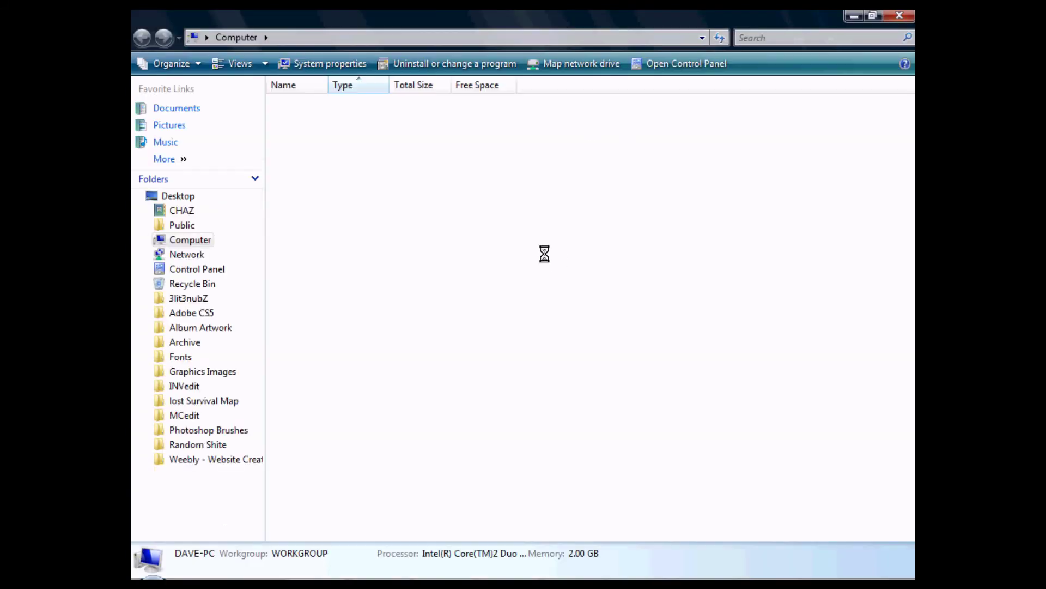
Open home.html from J: > PortFolio > TheTechVillage > TTV Remake > WebSite in the browser.
left_click(626, 136)
double_click(709, 131)
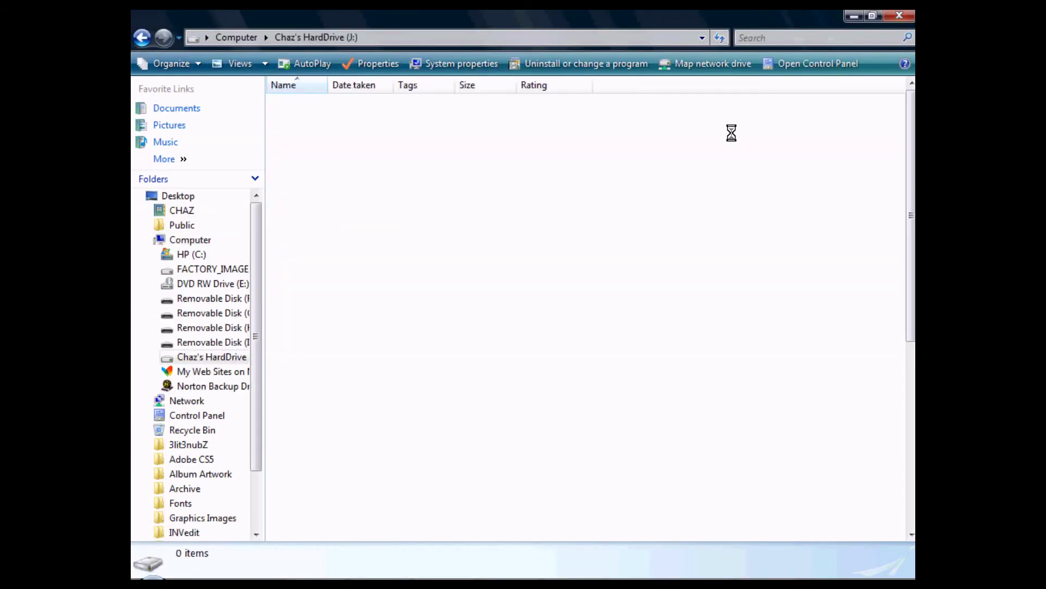
double_click(467, 148)
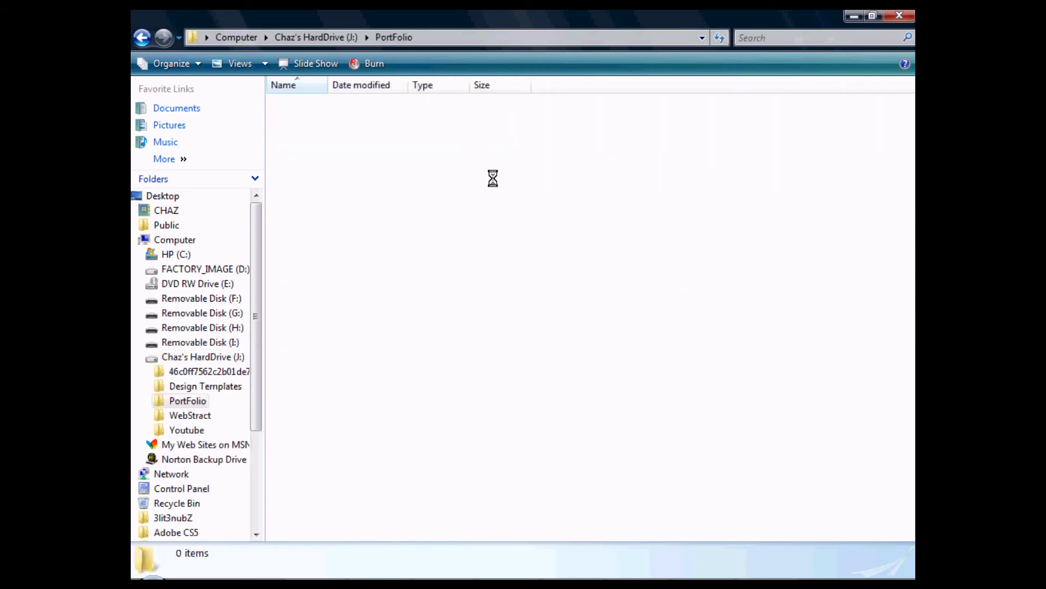
double_click(309, 242)
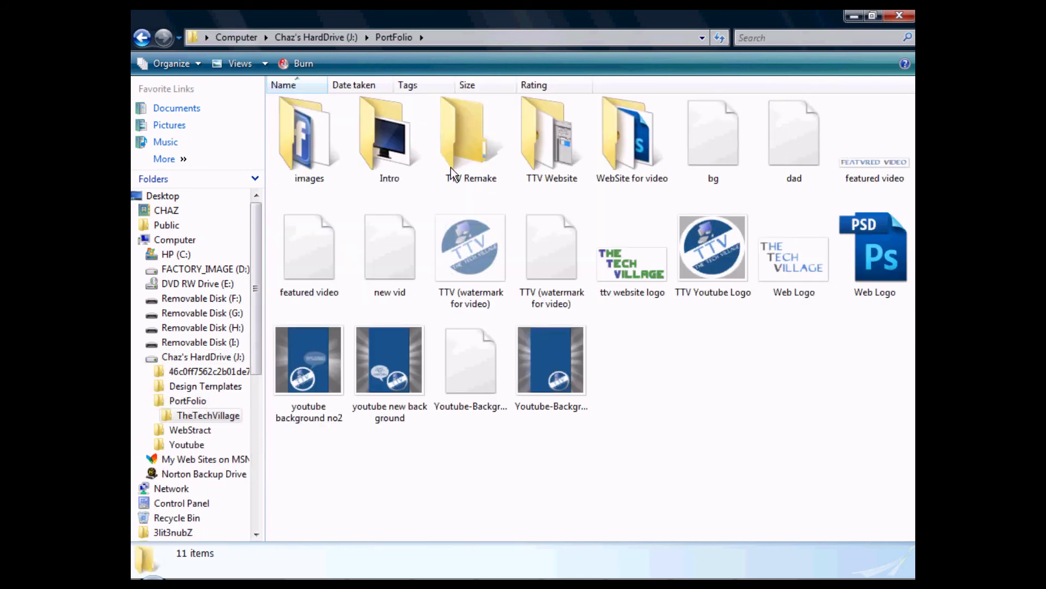
double_click(564, 133)
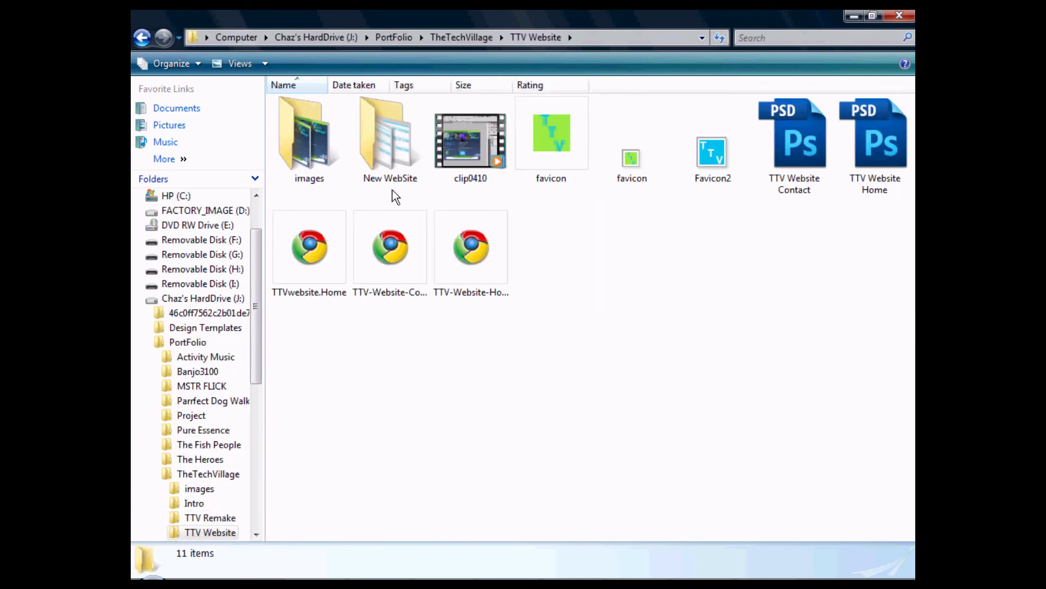
key("BackSpace")
double_click(475, 151)
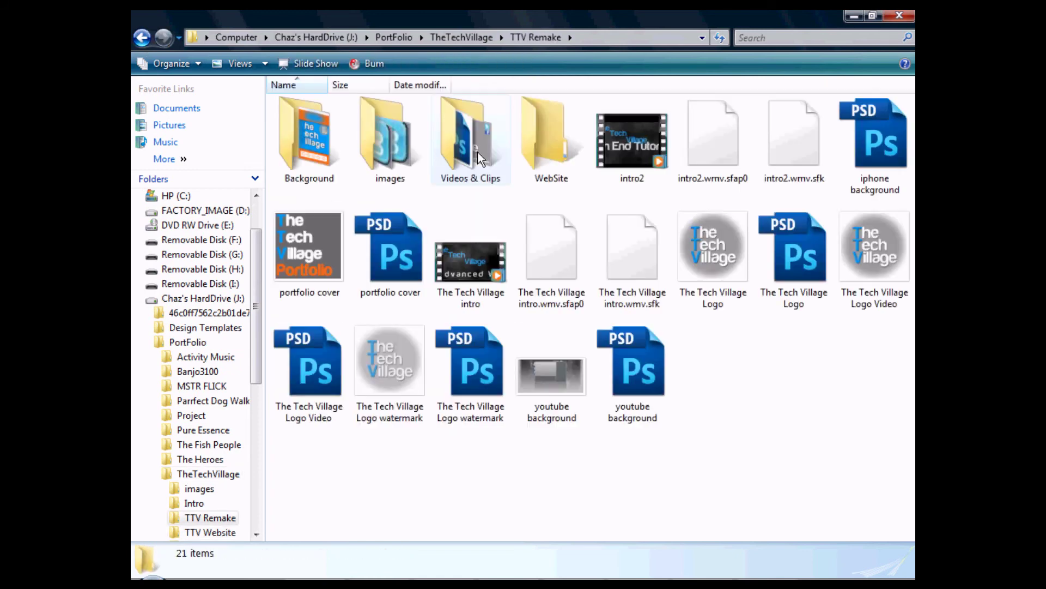
double_click(545, 157)
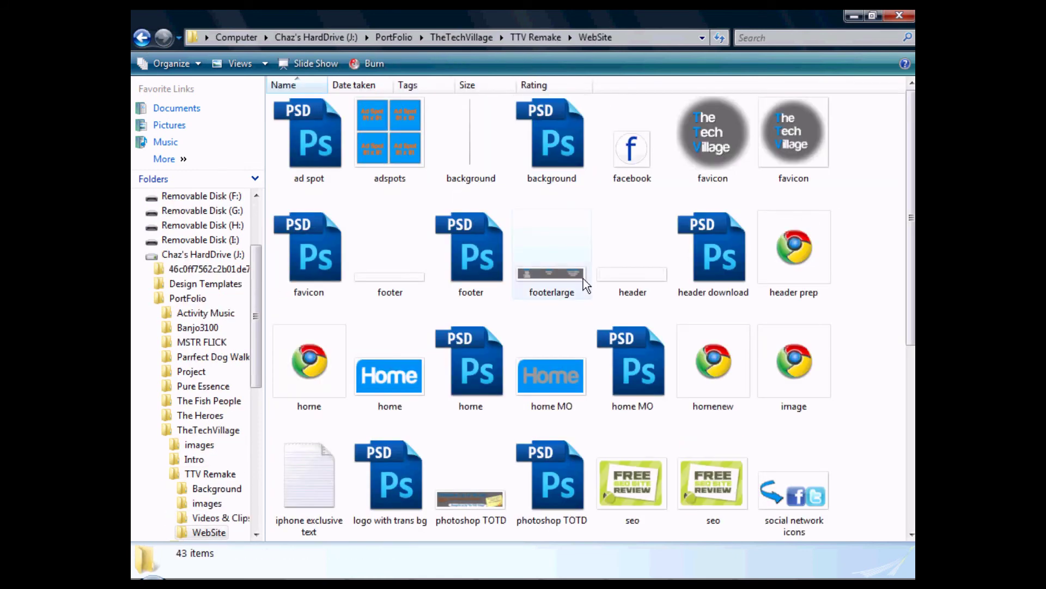
double_click(343, 362)
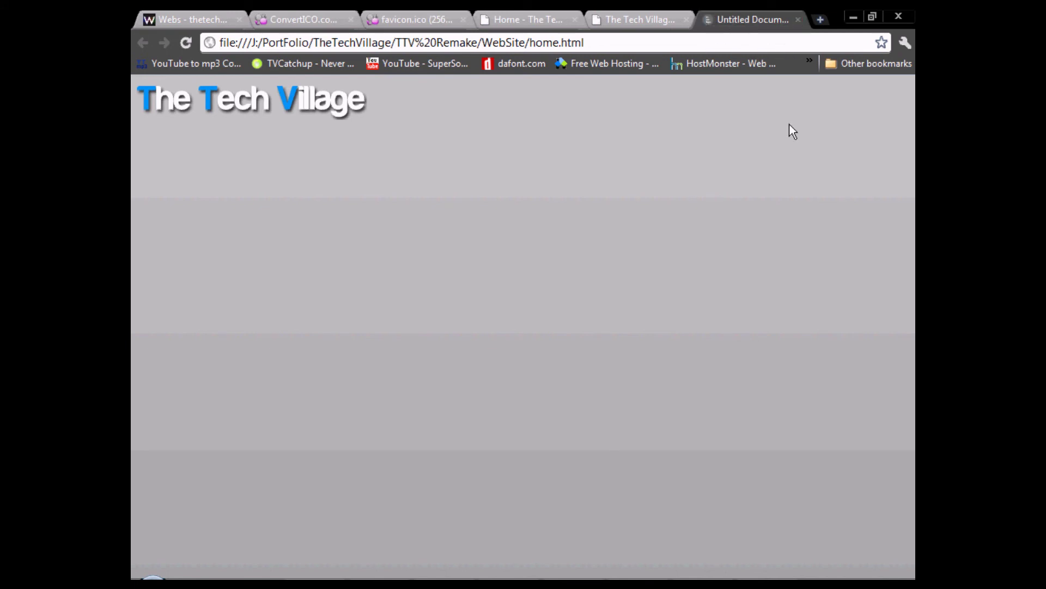
Close the Untitled Document tab and scroll through the live Tech Village home page on webs.com.
left_click(798, 20)
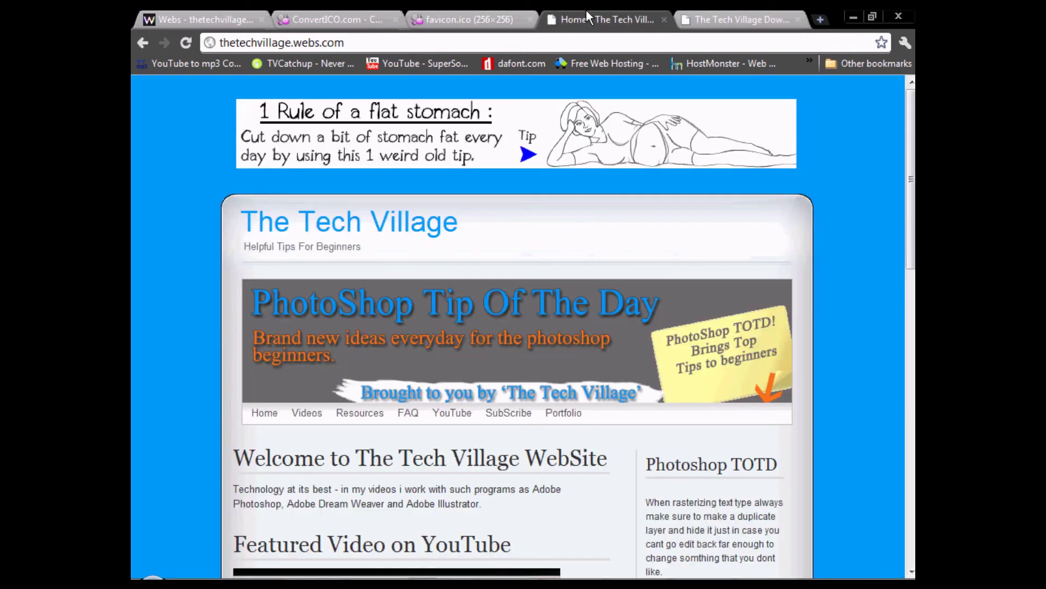
left_click(587, 18)
scroll(572, 296, "down", 5)
scroll(572, 296, "up", 3)
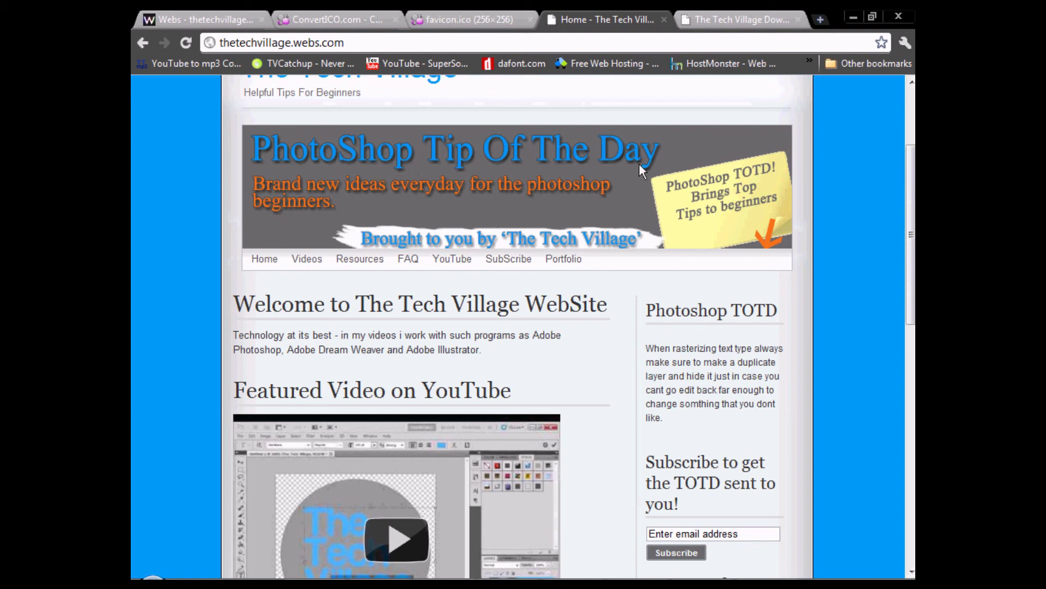
scroll(676, 388, "down", 2)
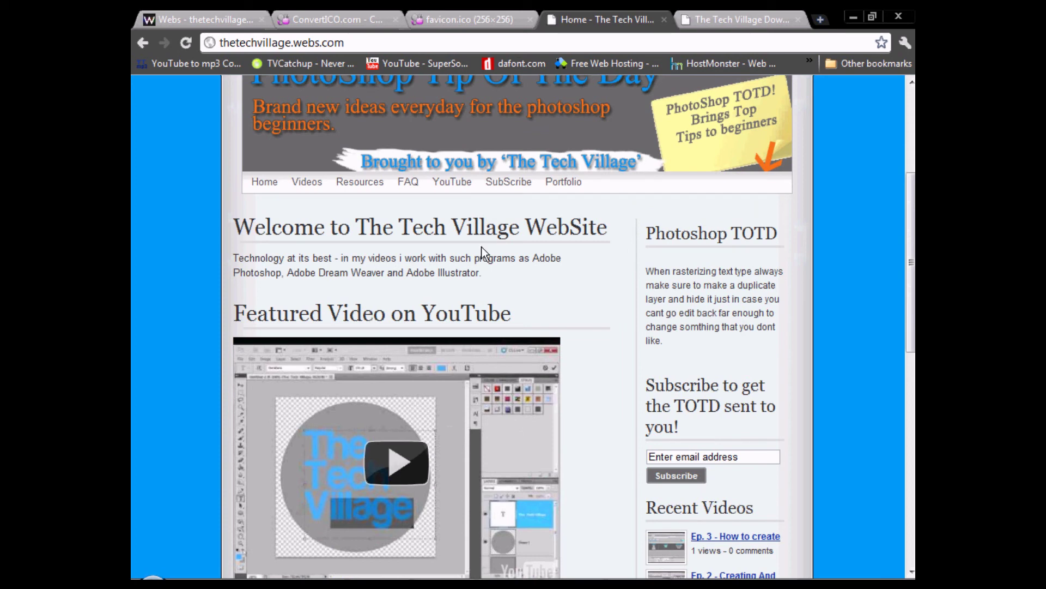
scroll(430, 188, "down", 4)
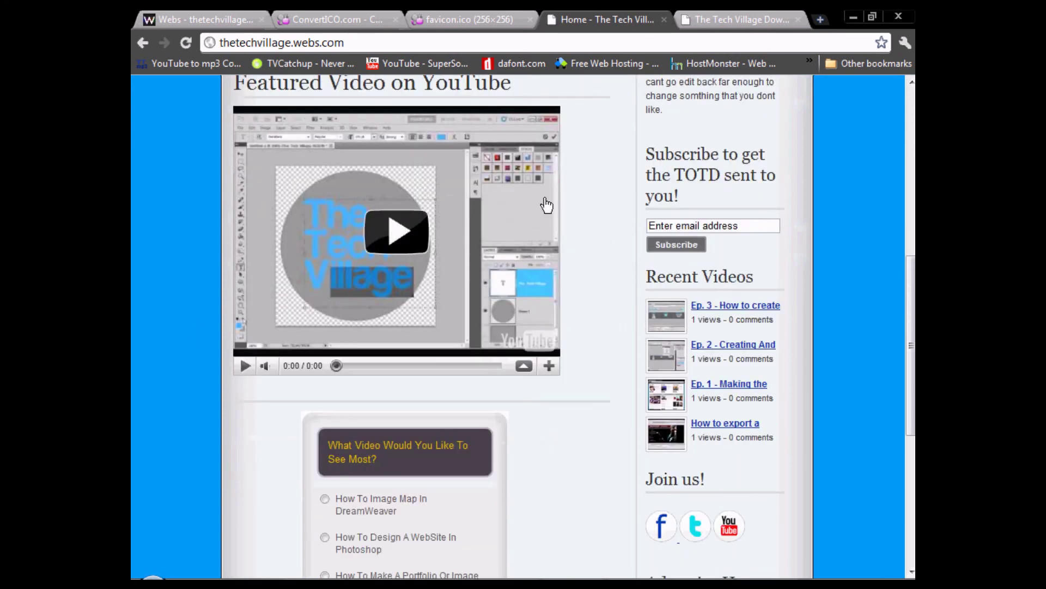
scroll(691, 432, "down", 4)
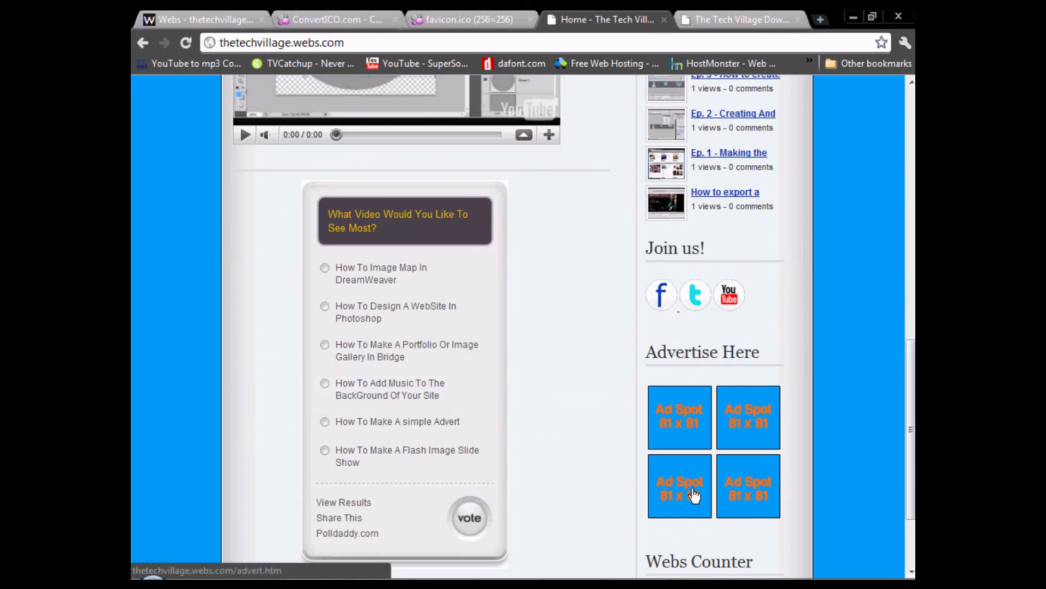
scroll(390, 381, "down", 2)
scroll(415, 349, "up", 3)
scroll(418, 351, "down", 2)
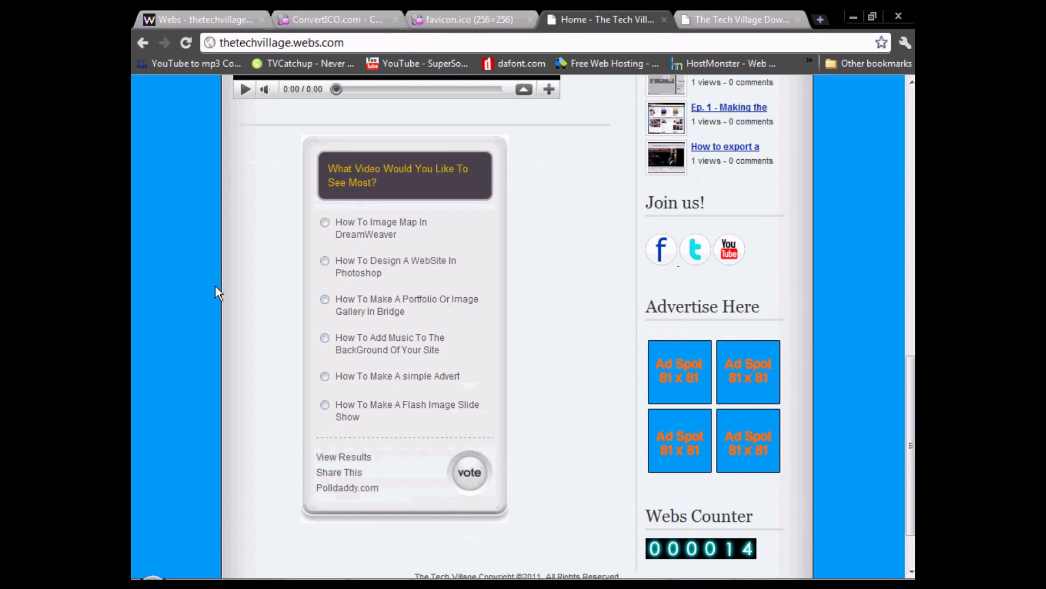
scroll(392, 346, "down", 2)
scroll(386, 338, "up", 12)
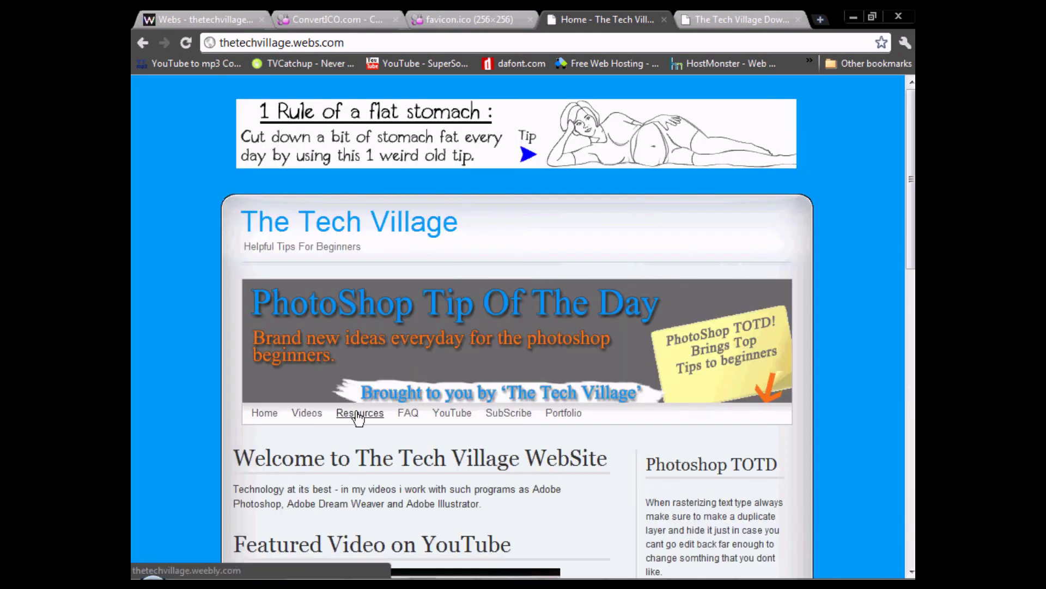
Go to The Tech Village Downloads page on weebly.com and scroll through its downloadable files.
left_click(358, 414)
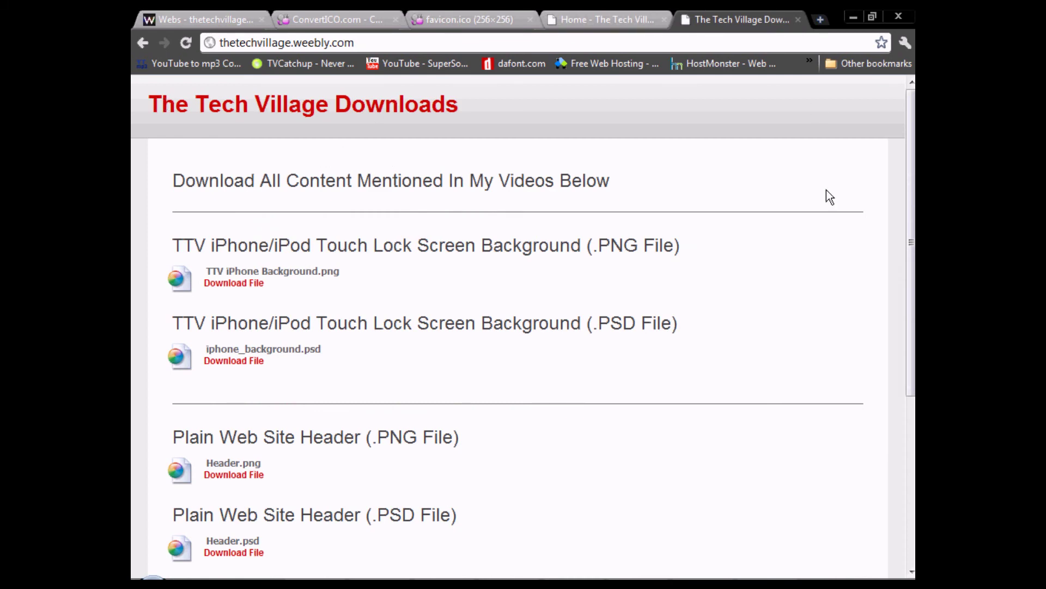
left_click_drag(912, 175, 914, 308)
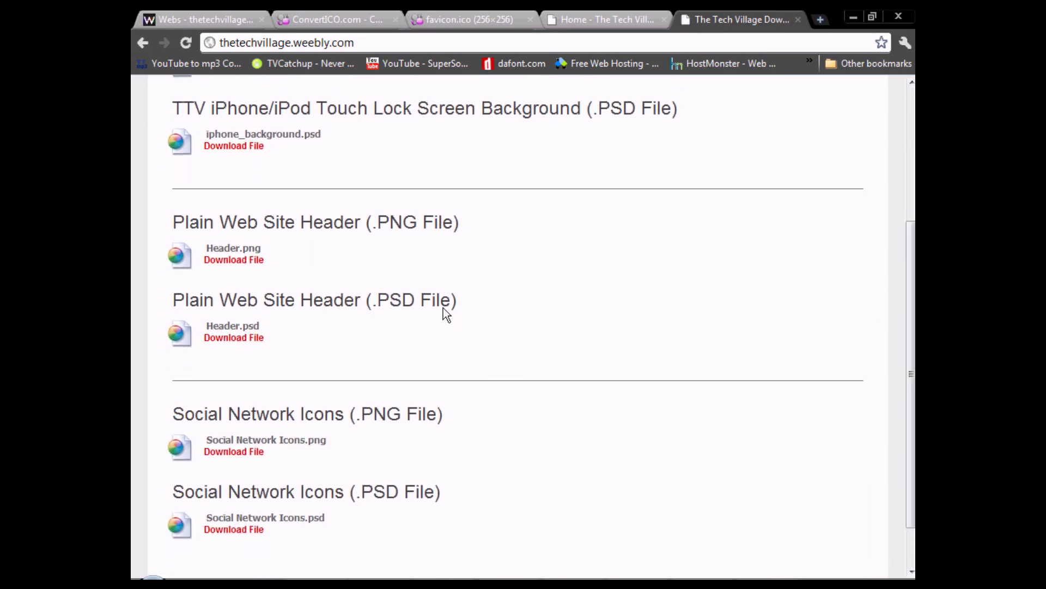
scroll(443, 283, "up", 4)
scroll(389, 273, "down", 1)
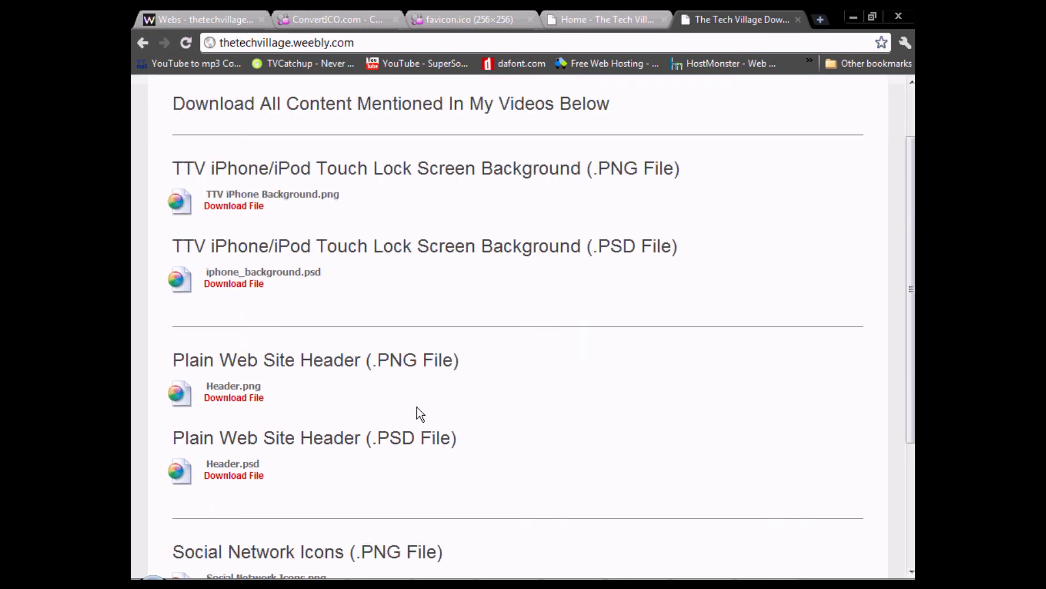
scroll(417, 408, "up", 1)
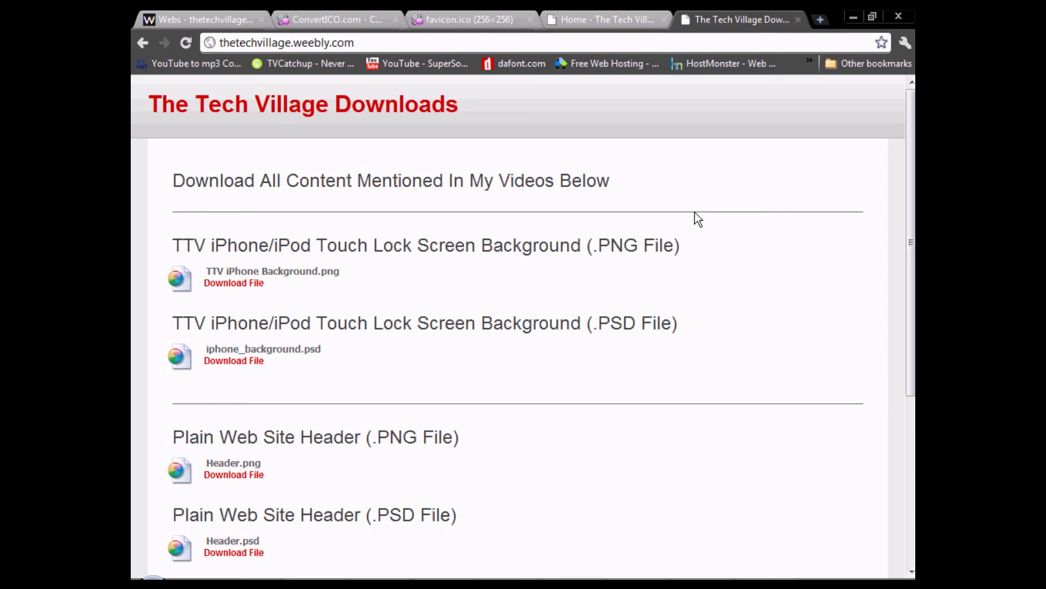
Scroll the Tech Village home page again, then return to the Downloads page.
left_click(581, 20)
scroll(429, 283, "down", 3)
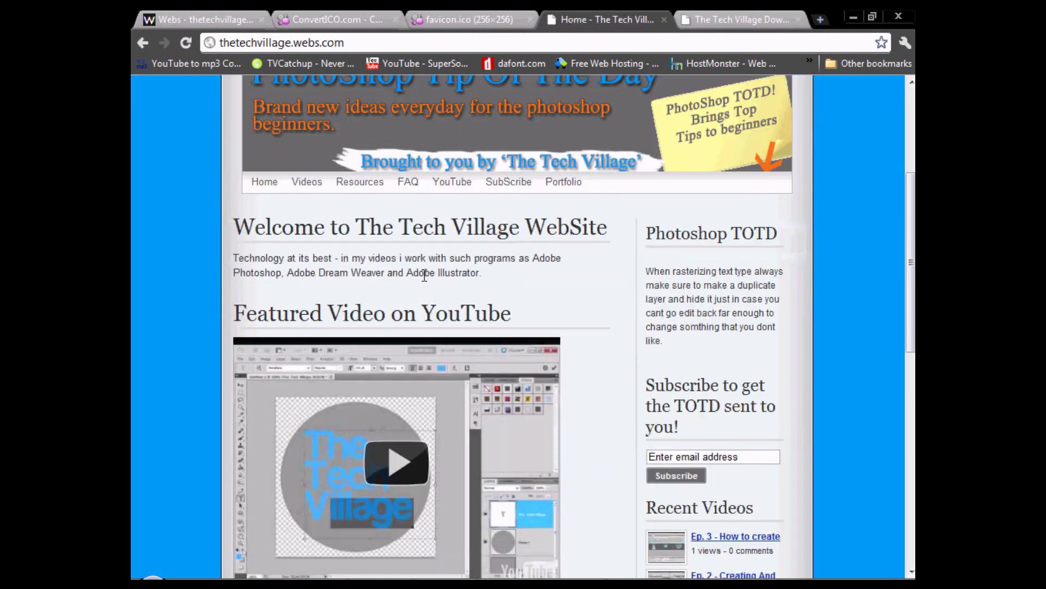
scroll(424, 275, "up", 1)
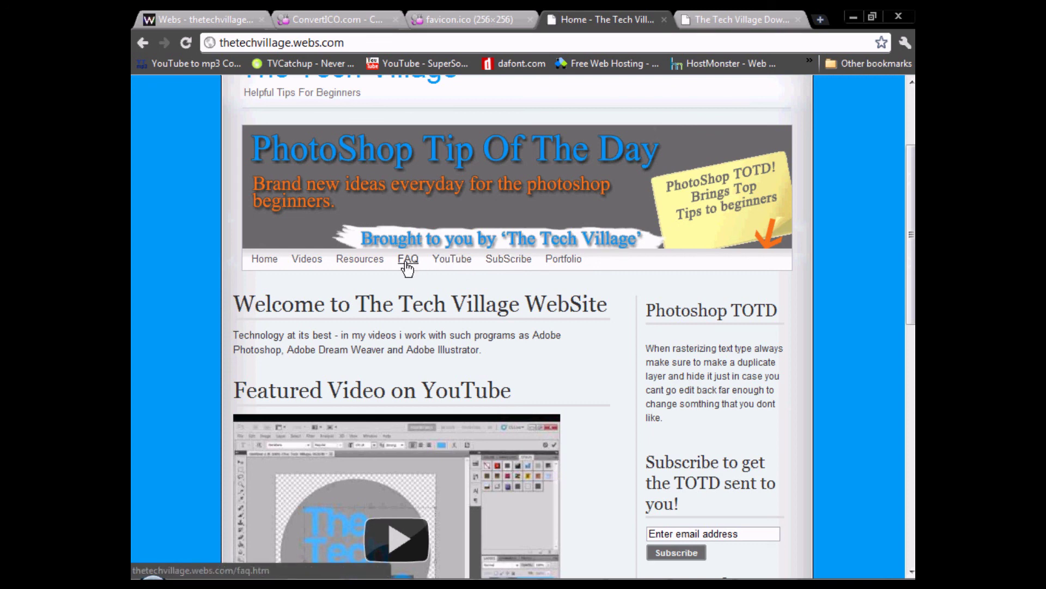
scroll(414, 269, "down", 12)
scroll(419, 267, "up", 15)
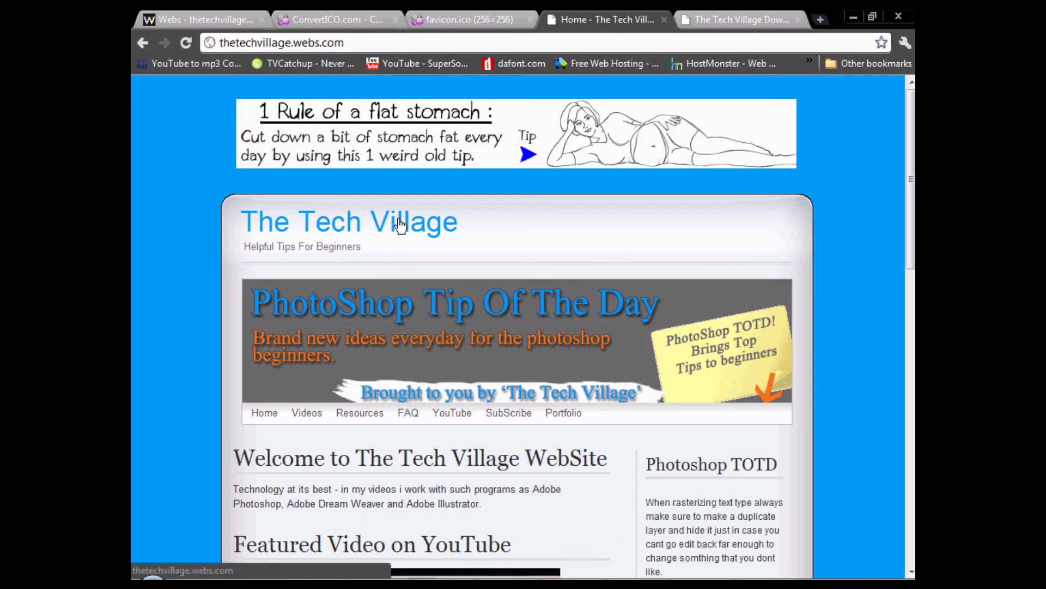
left_click(719, 20)
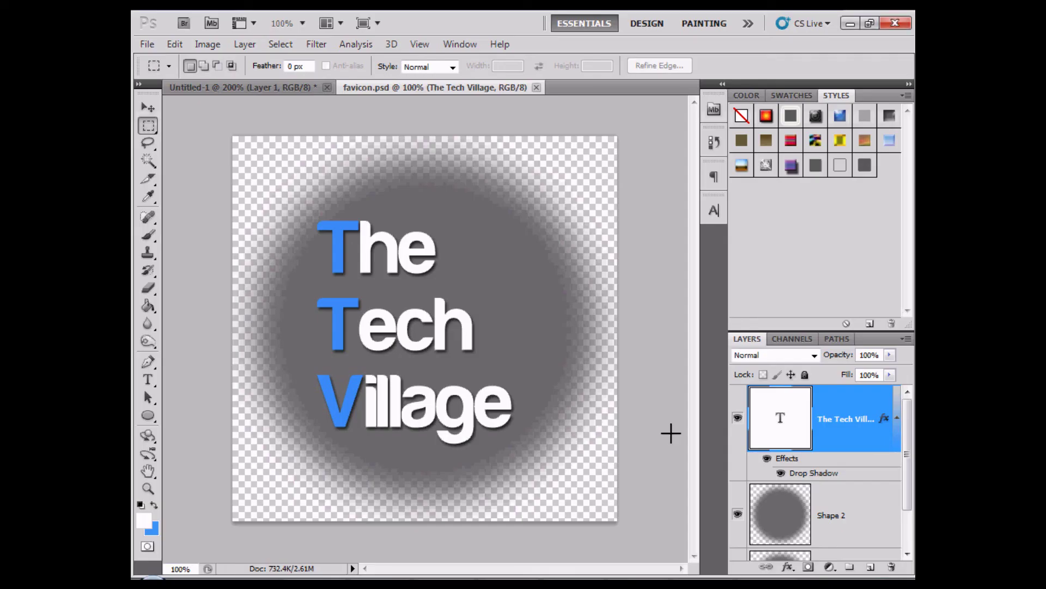